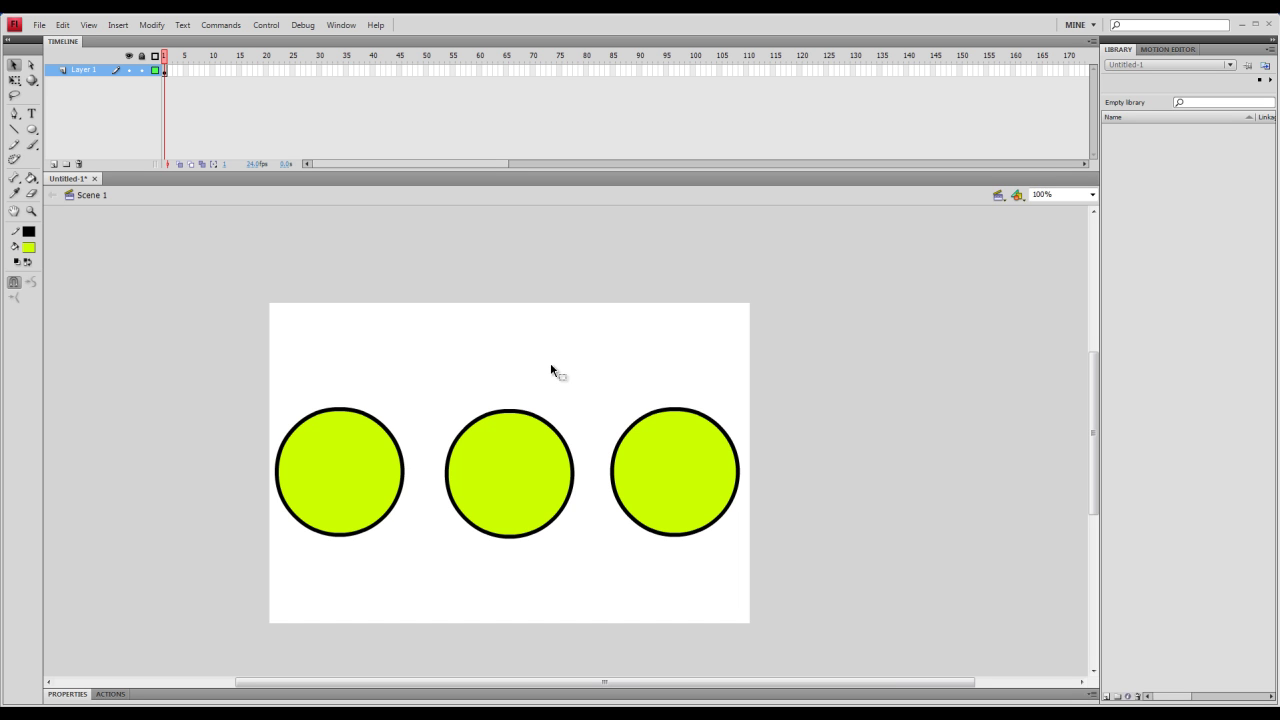
- Convert the left circle, including its outline, to a Graphic symbol named pacman with the registration point at the centre
scroll(417, 343, "down", 2)
scroll(417, 343, "up", 2)
left_click(345, 446)
left_click_drag(223, 344, 412, 556)
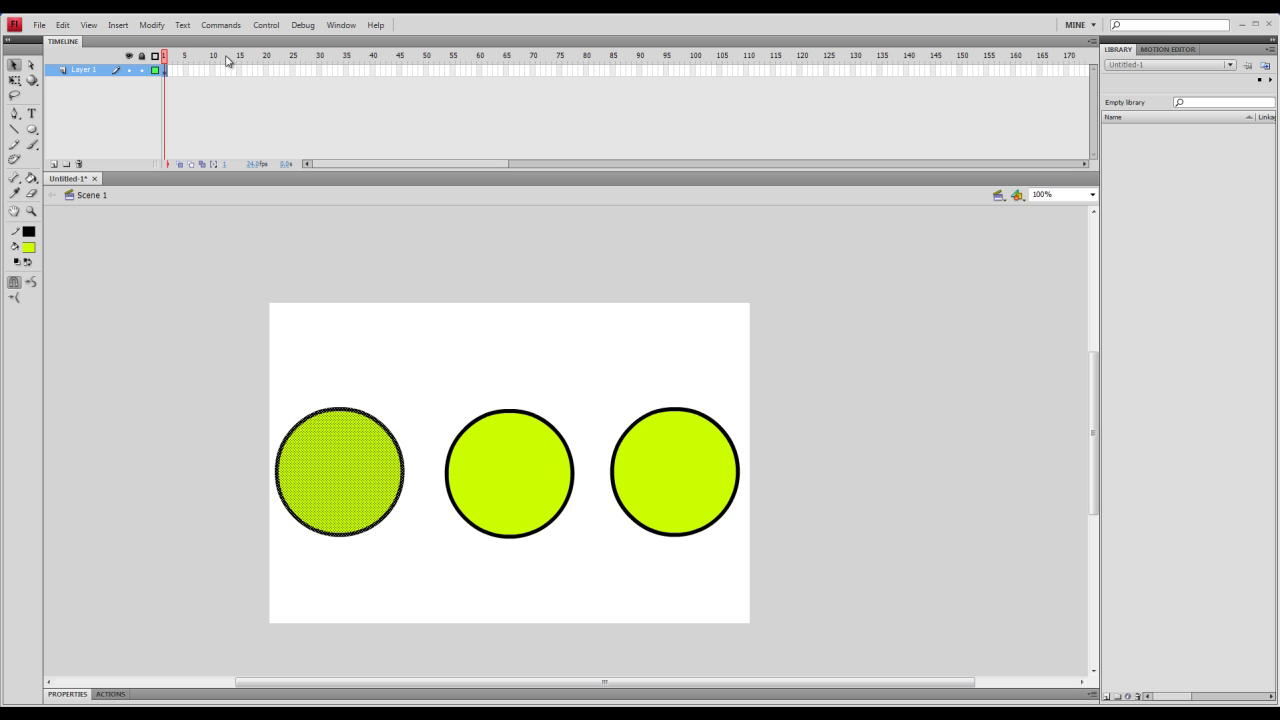
left_click(152, 25)
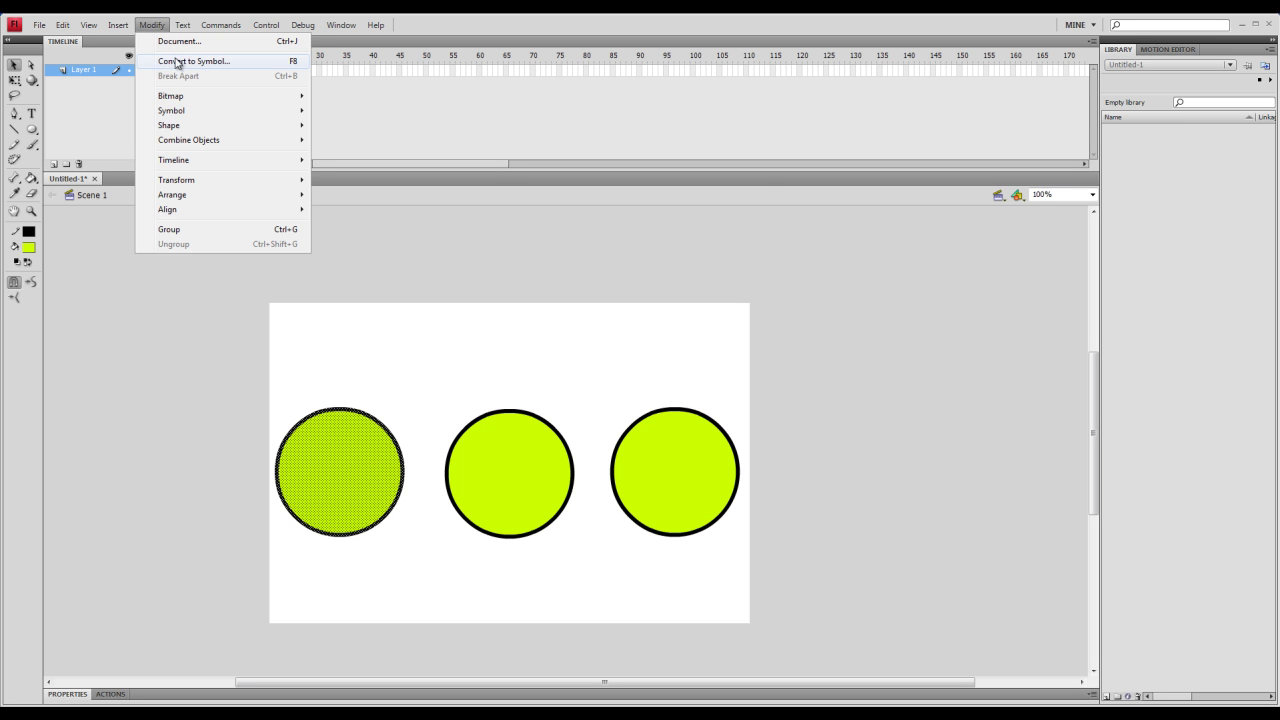
left_click(180, 64)
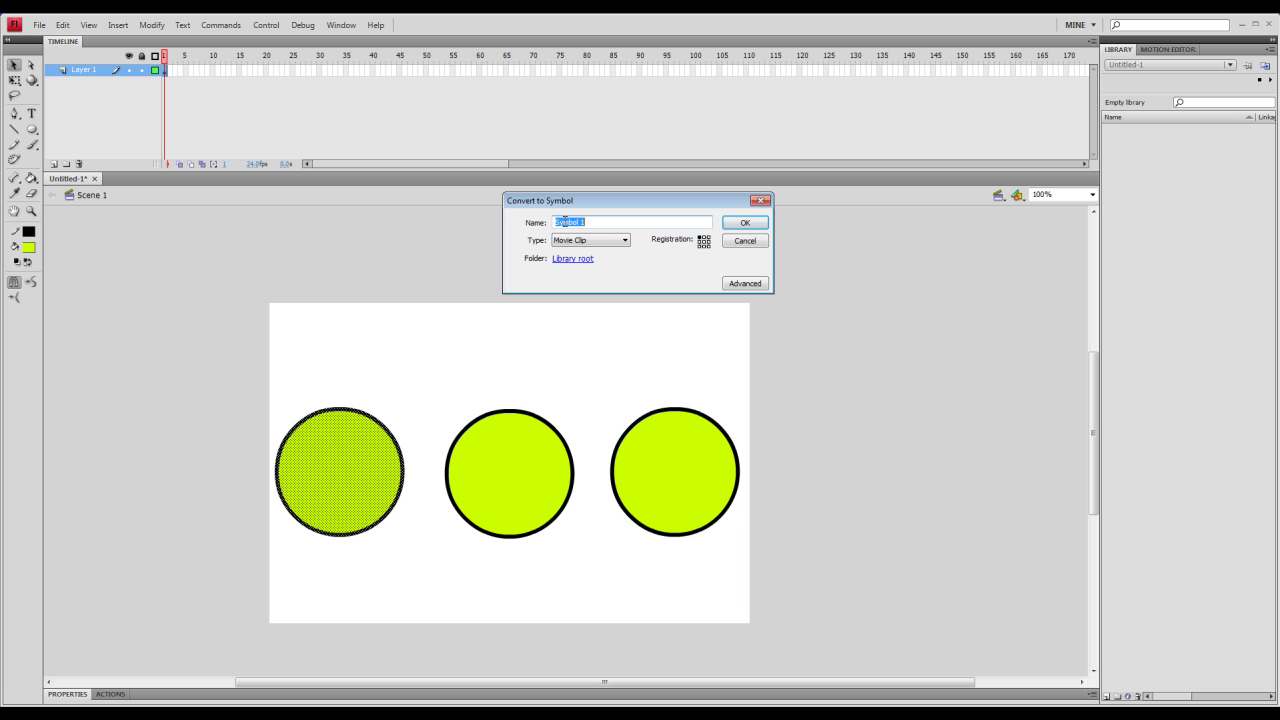
type("pl")
left_click(599, 241)
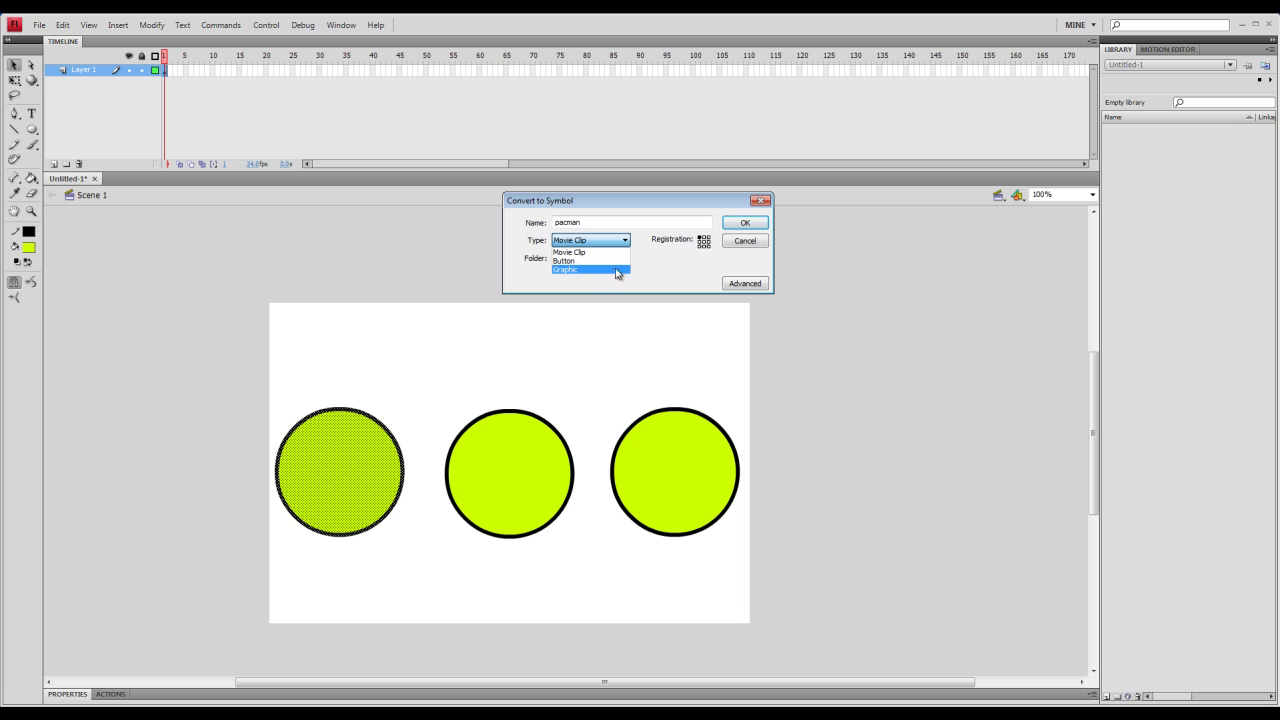
left_click(587, 271)
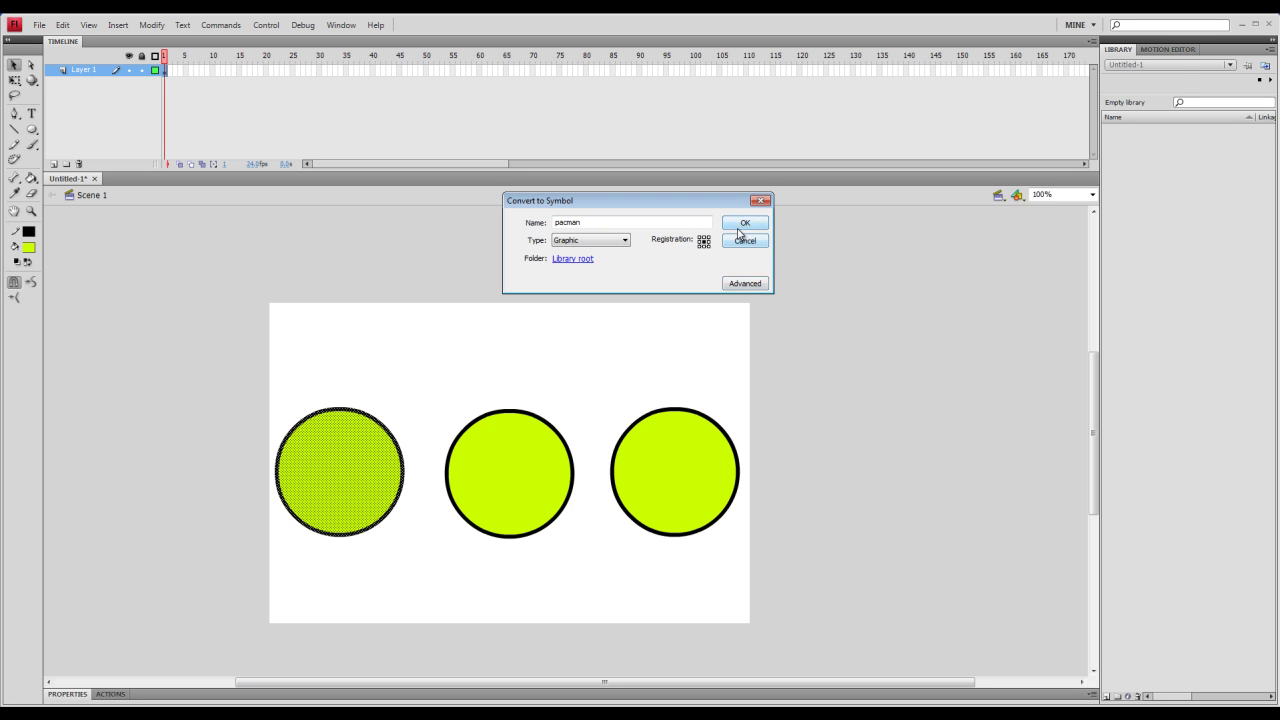
left_click(743, 222)
- Move the pacman symbol up and slightly to the right on the stage
left_click(418, 369)
left_click_drag(356, 496, 392, 414)
left_click(490, 384)
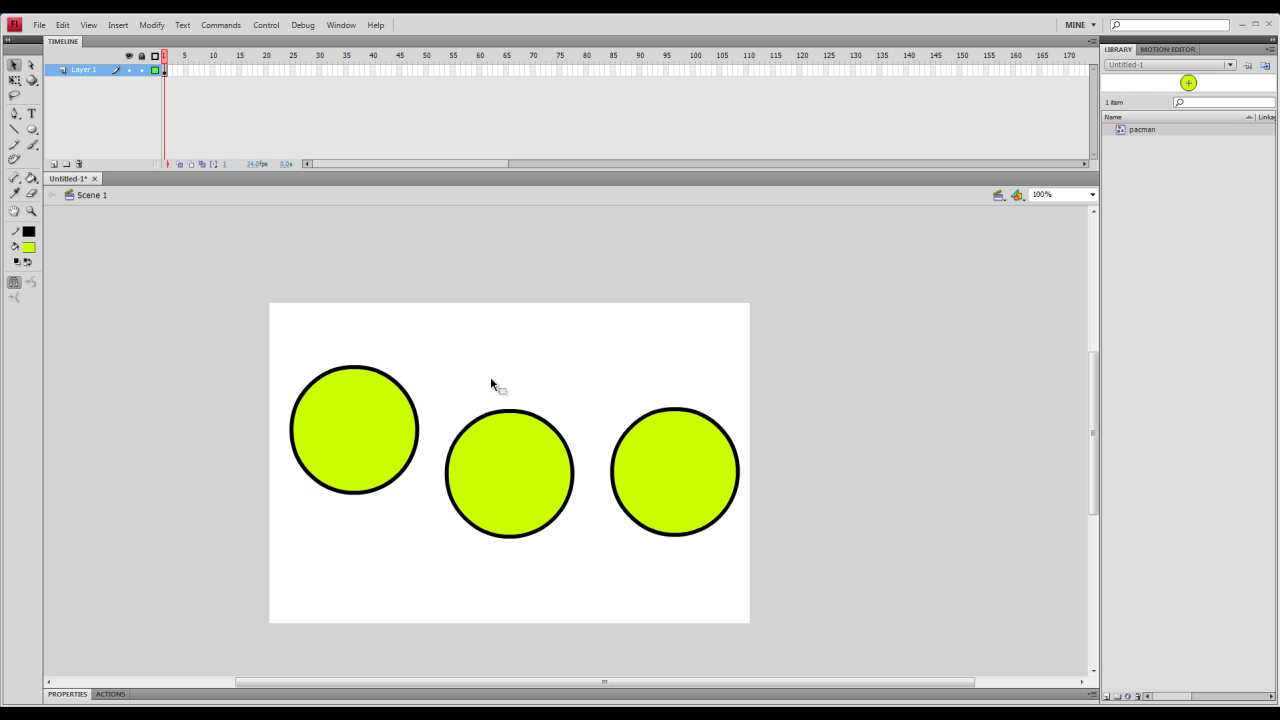
- Try to move the unconverted middle circle by its outline and undo the change
left_click(508, 528)
left_click_drag(508, 528, 631, 358)
key("ctrl+z")
key("ctrl+z")
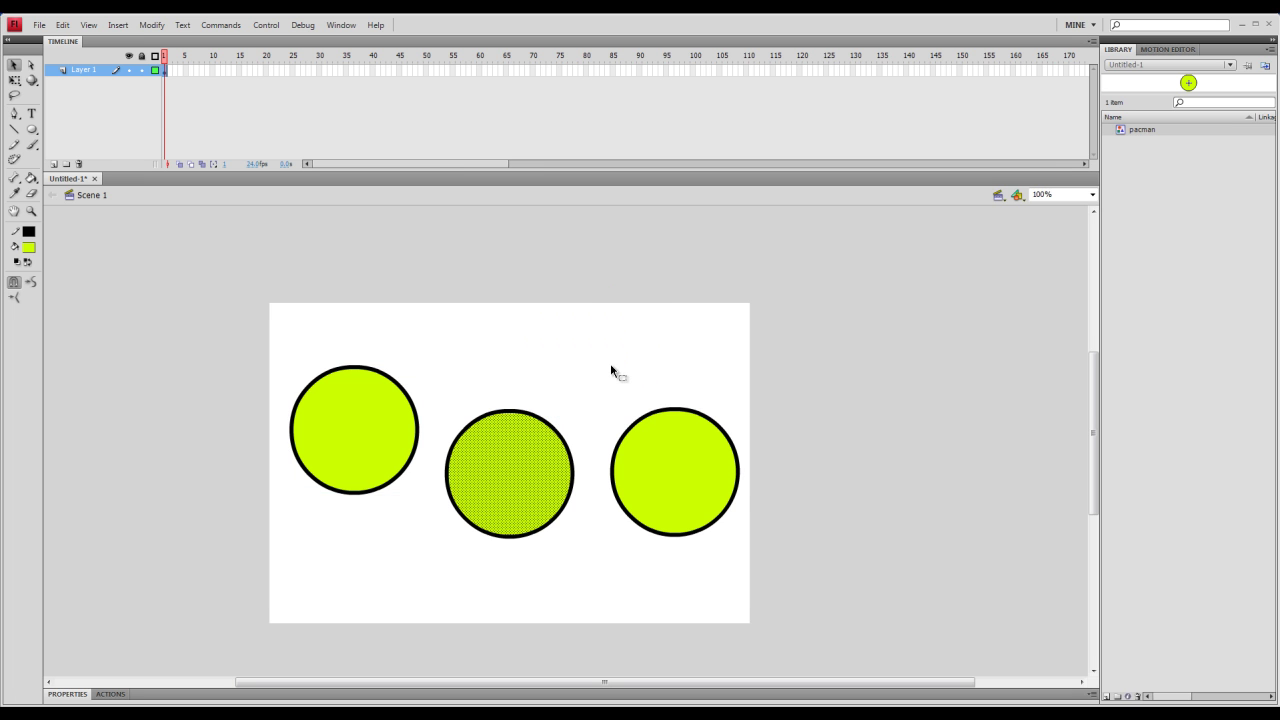
- Select the pacman symbol and set up the Brush tool with a blue fill
left_click(464, 324)
left_click(386, 391)
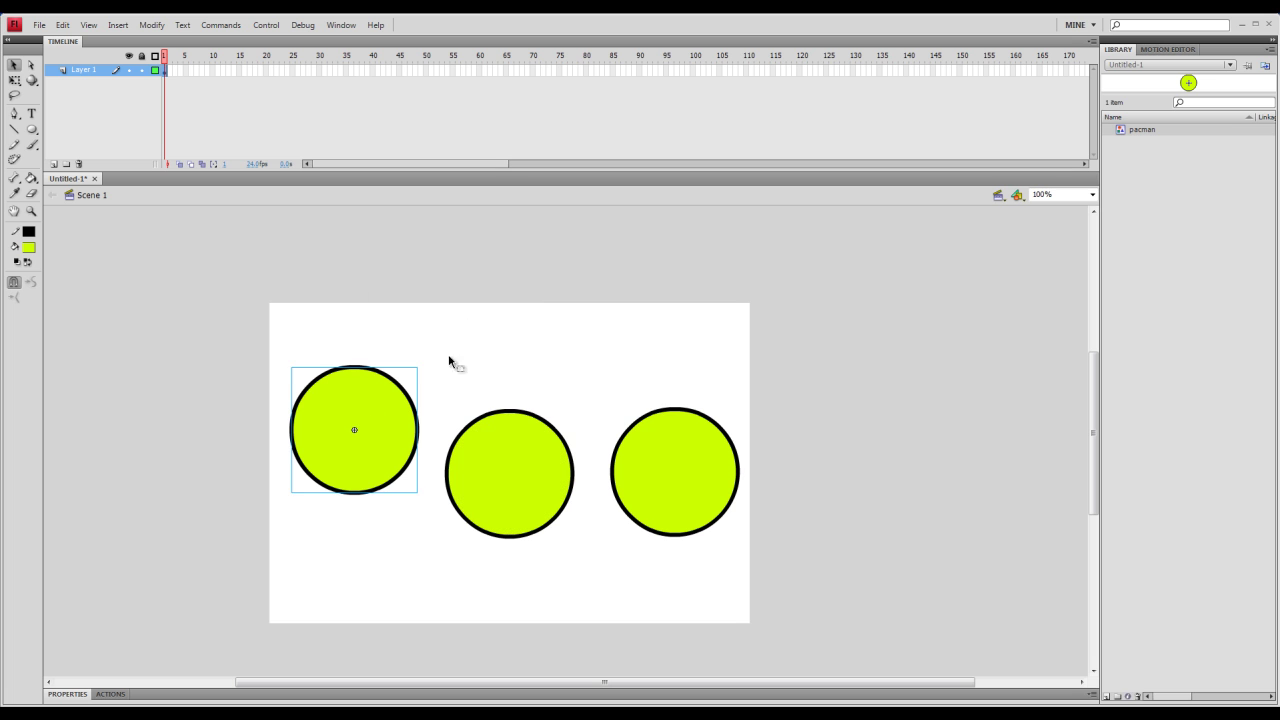
left_click(32, 144)
left_click(29, 247)
left_click(87, 311)
- Try to paint blue brush strokes across the pacman symbol on the main stage and undo them
mouse_move(271, 392)
left_mouse_down()
mouse_move(342, 320)
mouse_move(372, 402)
mouse_move(372, 519)
left_mouse_up()
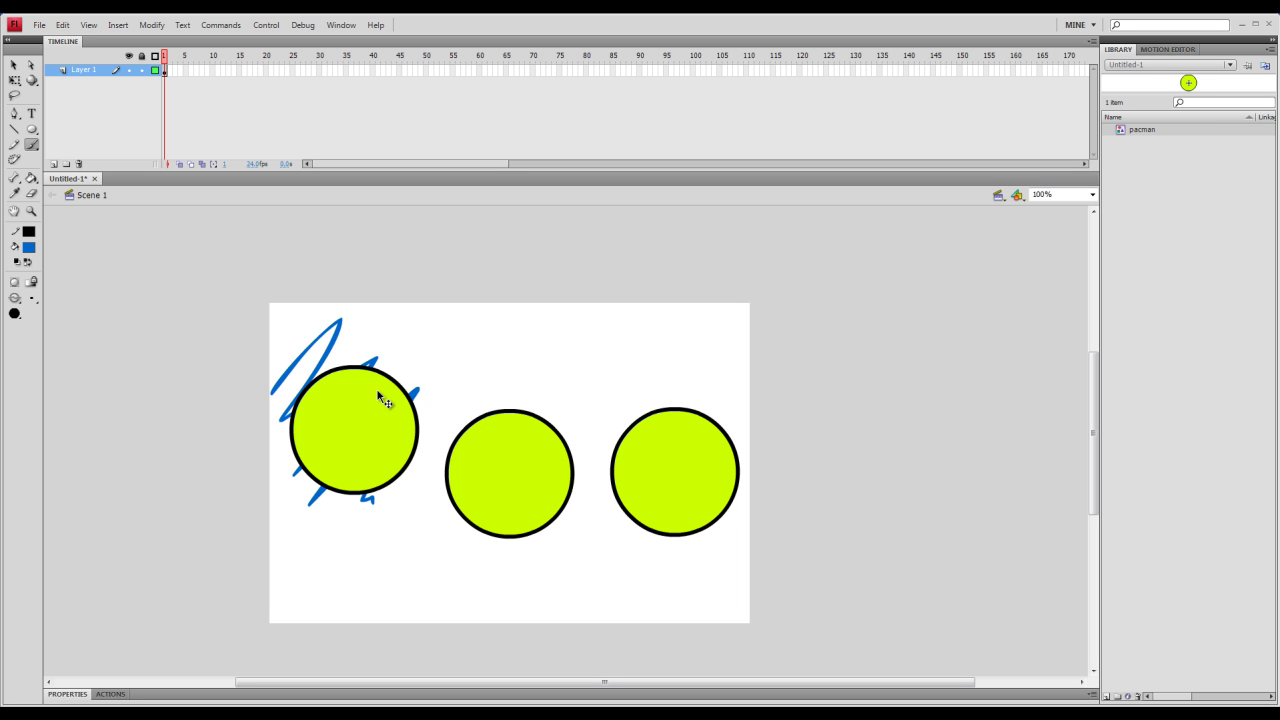
key("ctrl+z")
left_click(14, 65)
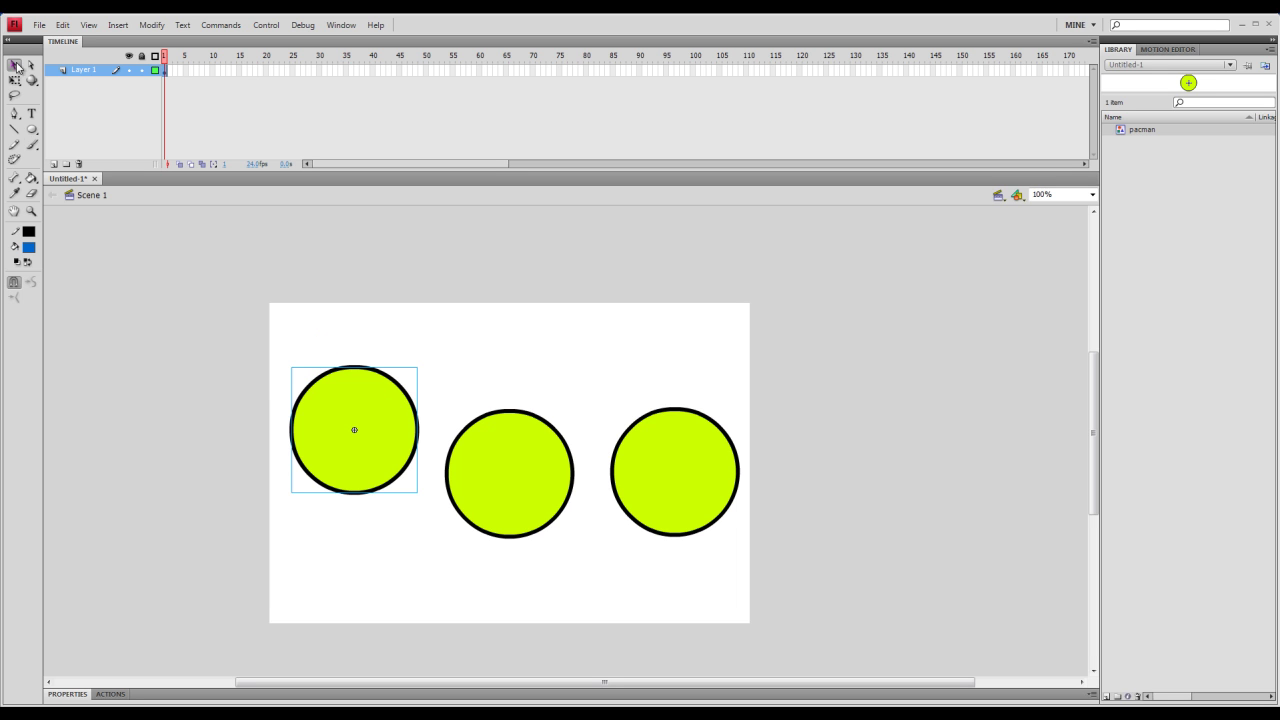
- Add a new layer inside the pacman symbol, paint a blue smiley face over its circle, and return to Scene 1
double_click(385, 421)
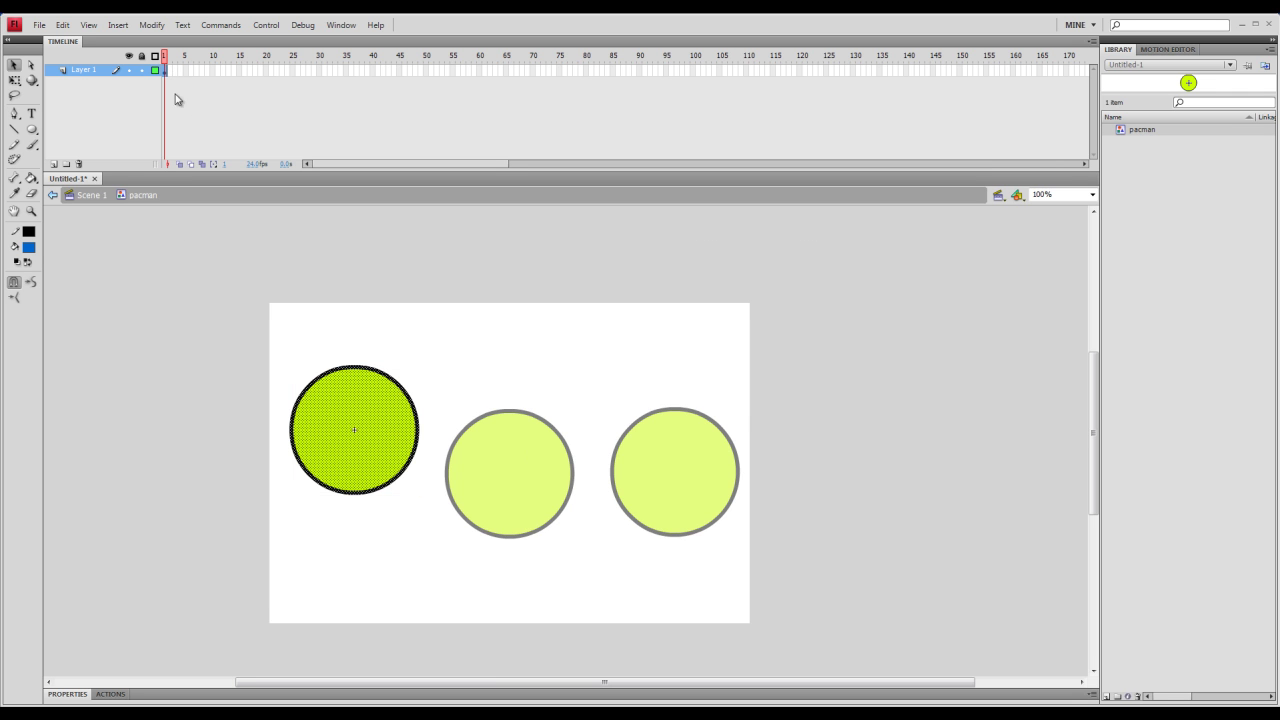
left_click(95, 196)
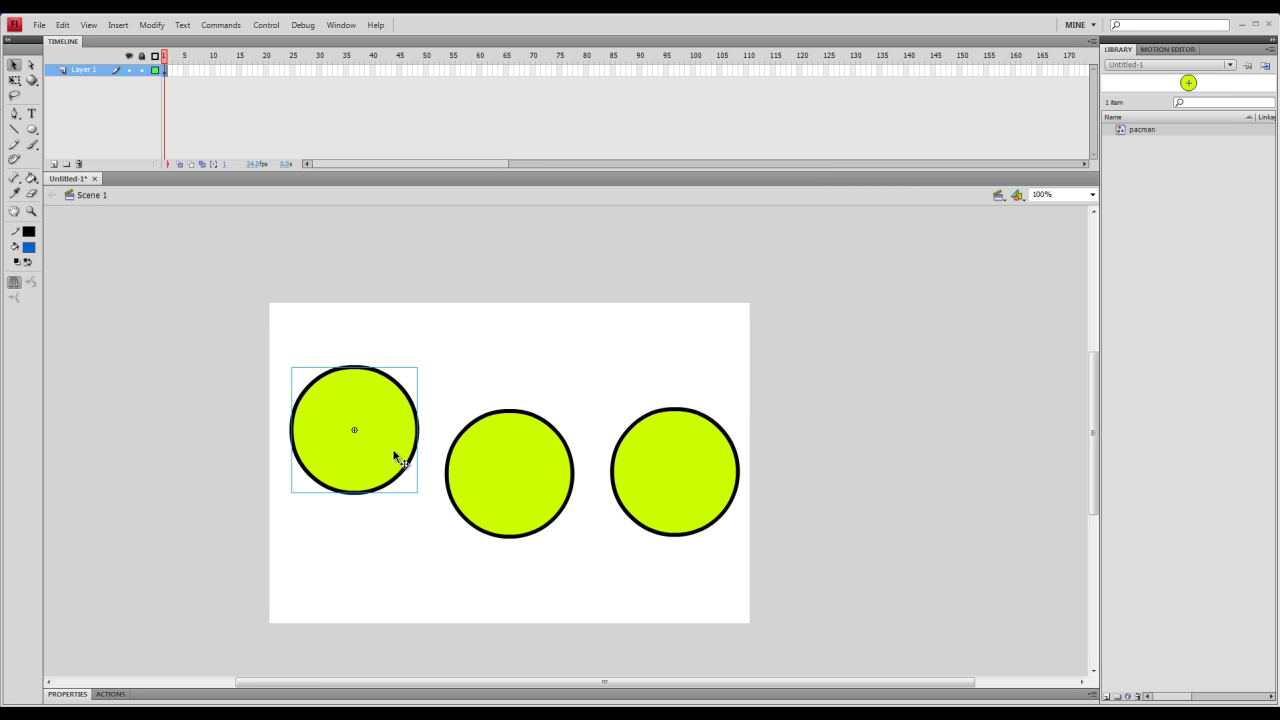
double_click(394, 452)
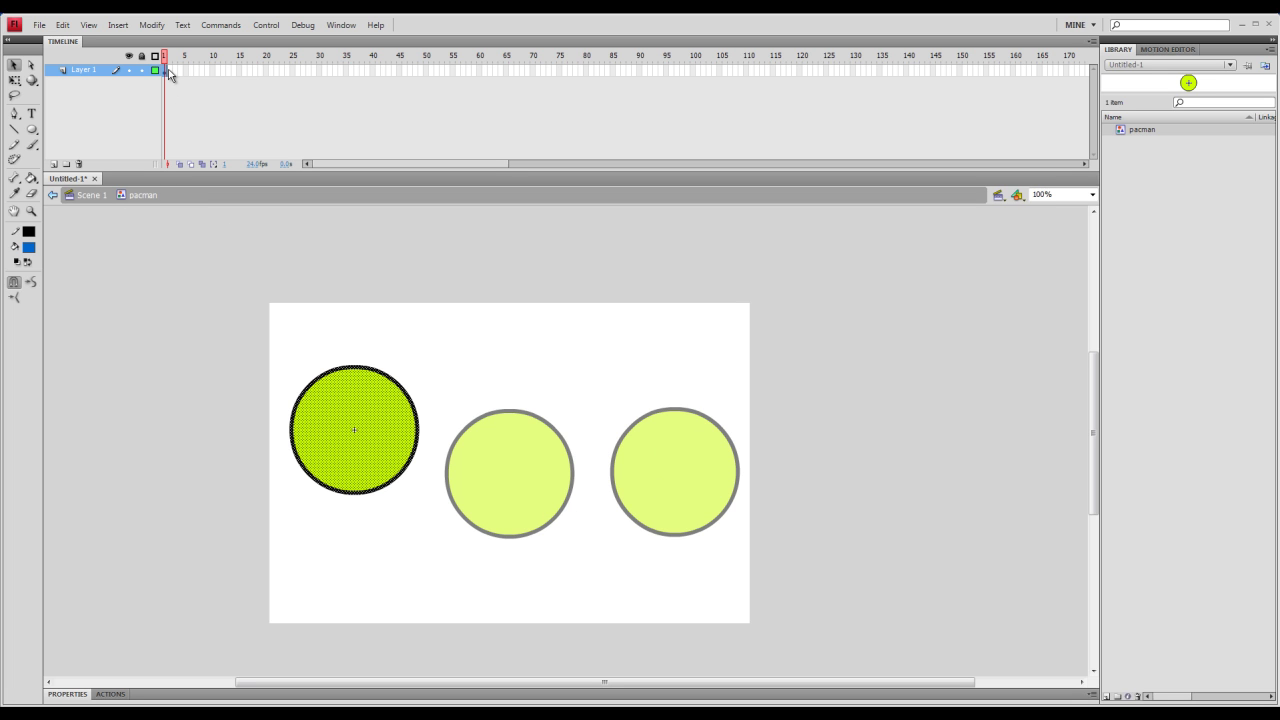
left_click(54, 163)
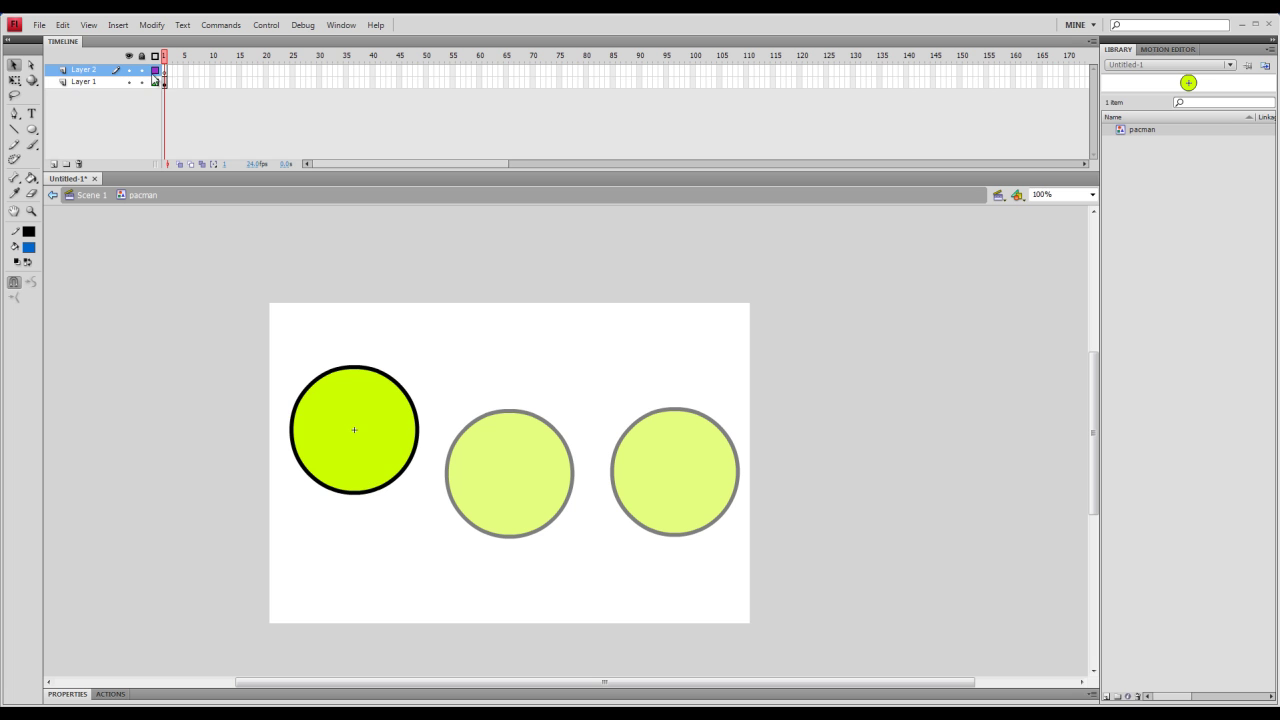
left_click(32, 145)
left_click_drag(352, 394, 406, 427)
left_click(91, 195)
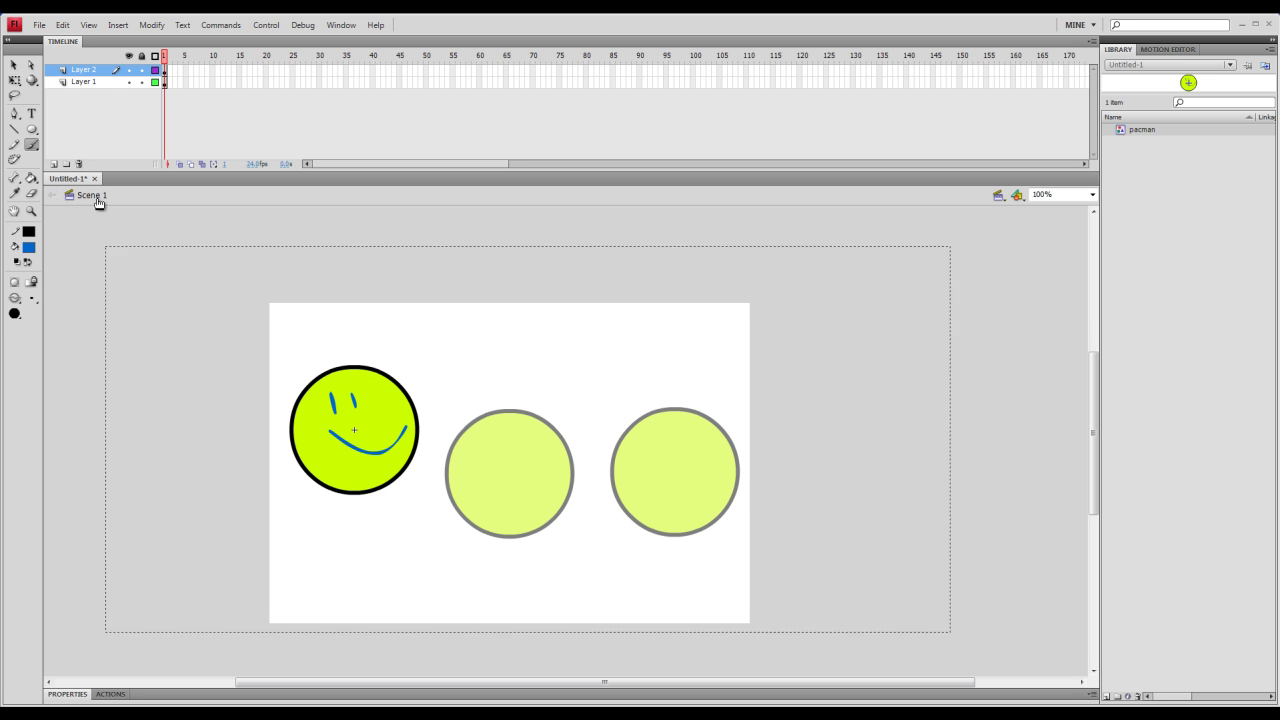
- Reposition the smiley pacman symbol slightly higher in the upper-left area of the stage
left_click(14, 63)
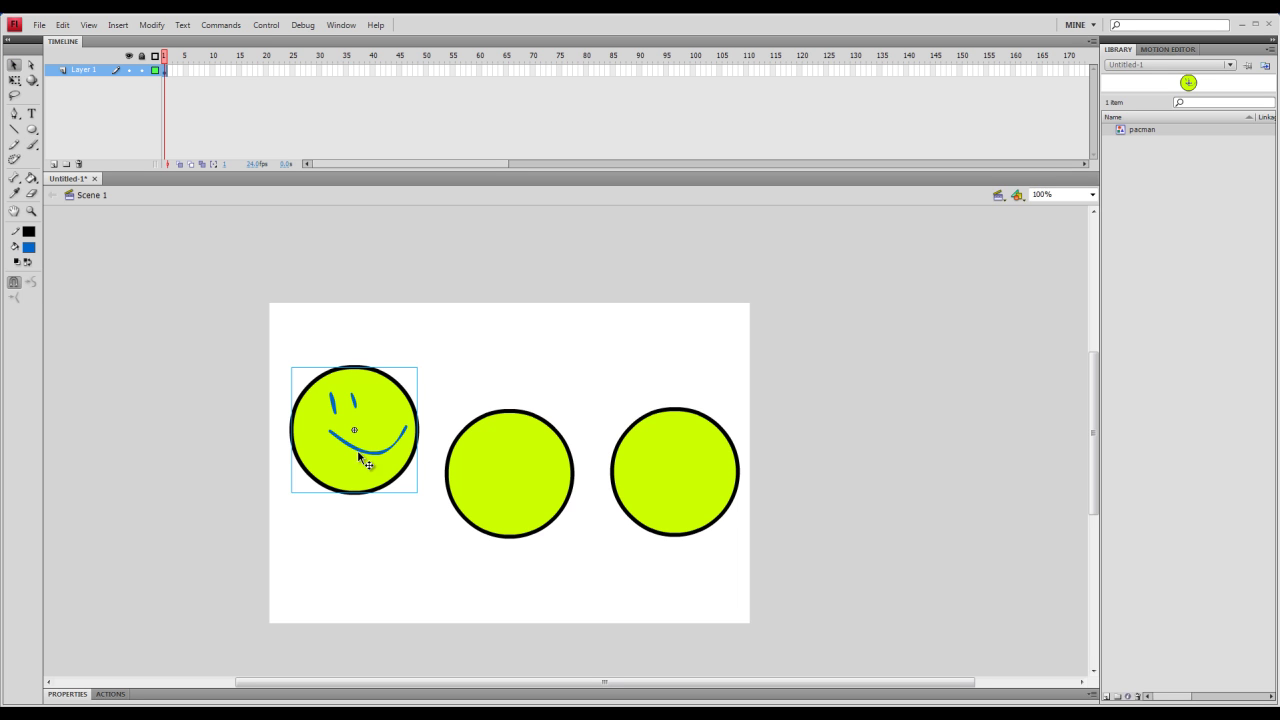
mouse_move(391, 434)
left_mouse_down()
mouse_move(388, 418)
mouse_move(403, 534)
mouse_move(414, 374)
mouse_move(405, 440)
left_mouse_up()
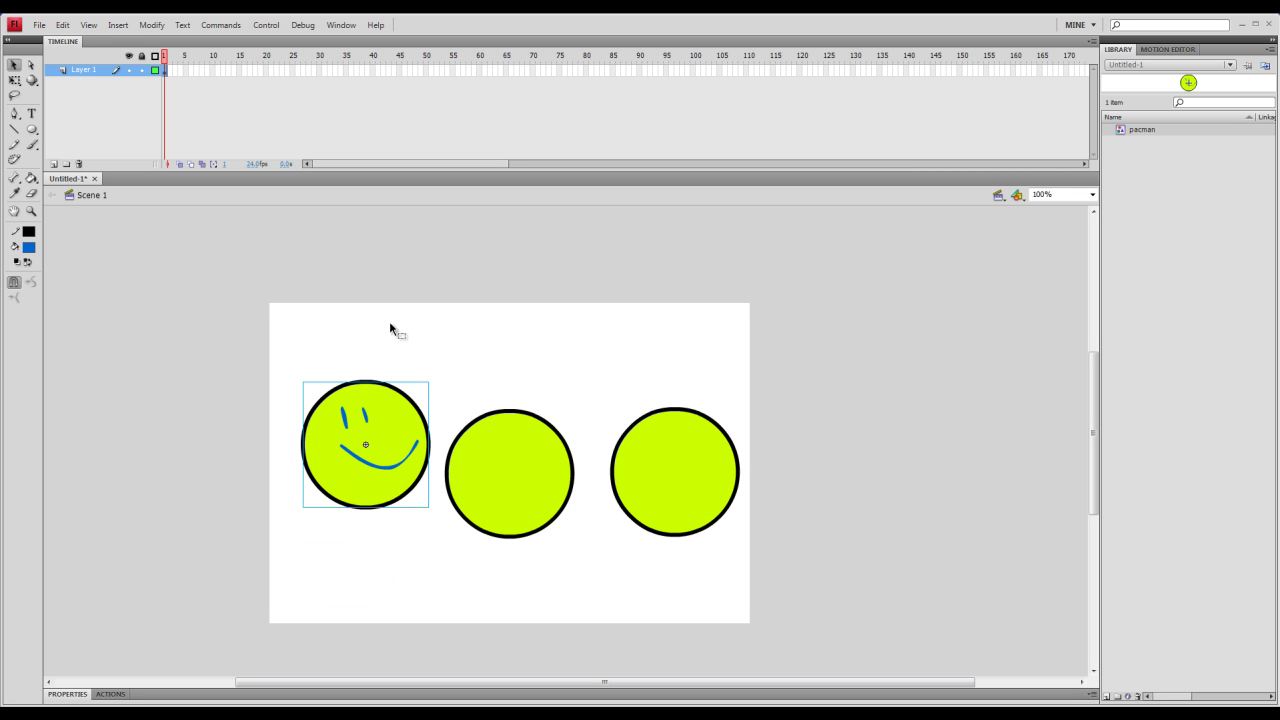
left_click_drag(400, 474, 390, 431)
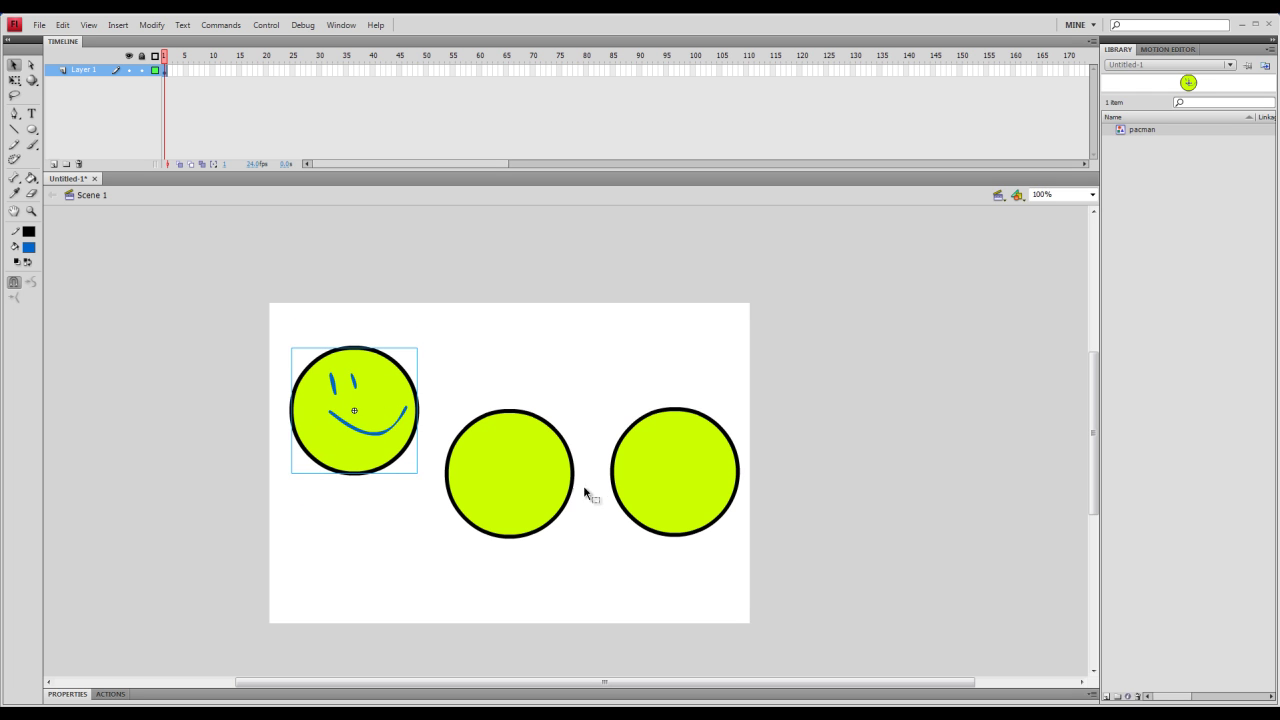
- Convert the middle circle to a Movie Clip symbol named pacmanyhcftyc and move it slightly down the stage
left_click(548, 486)
left_click(591, 572)
mouse_move(600, 603)
left_mouse_down()
mouse_move(509, 386)
mouse_move(435, 333)
left_mouse_up()
left_click(152, 25)
left_click(183, 60)
type("pacmanyhcftyc")
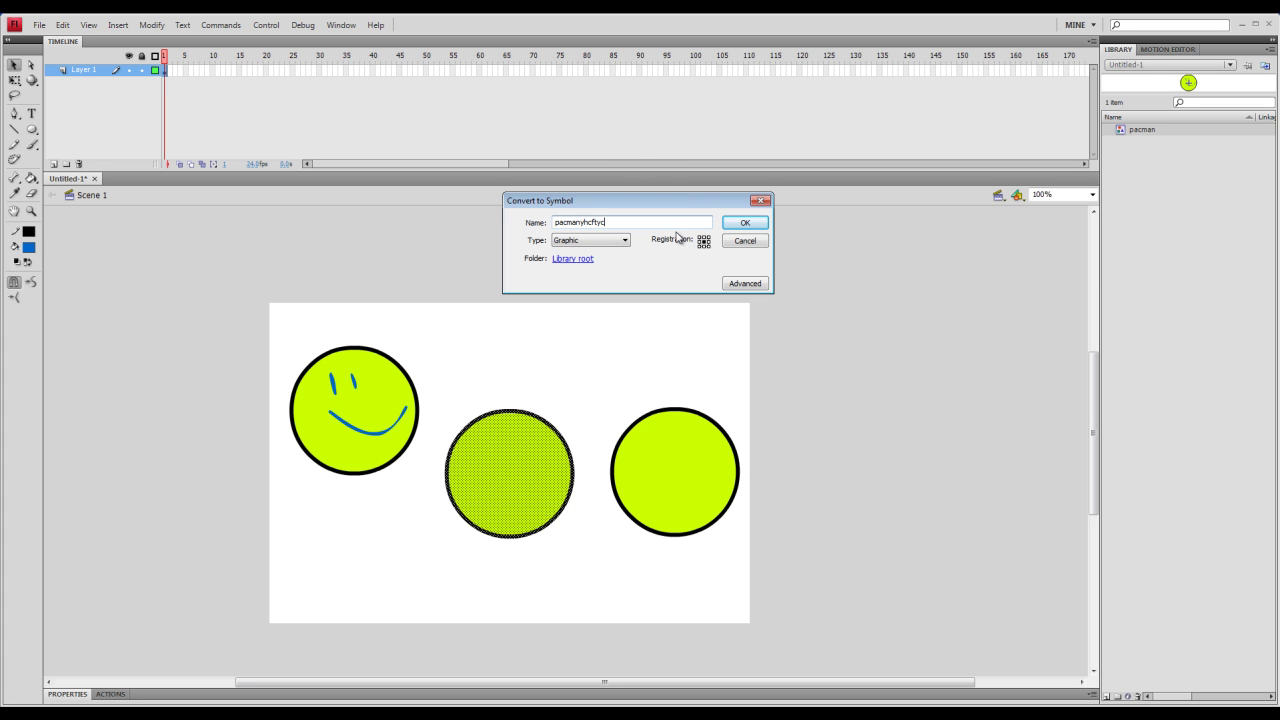
left_click(590, 240)
left_click(578, 250)
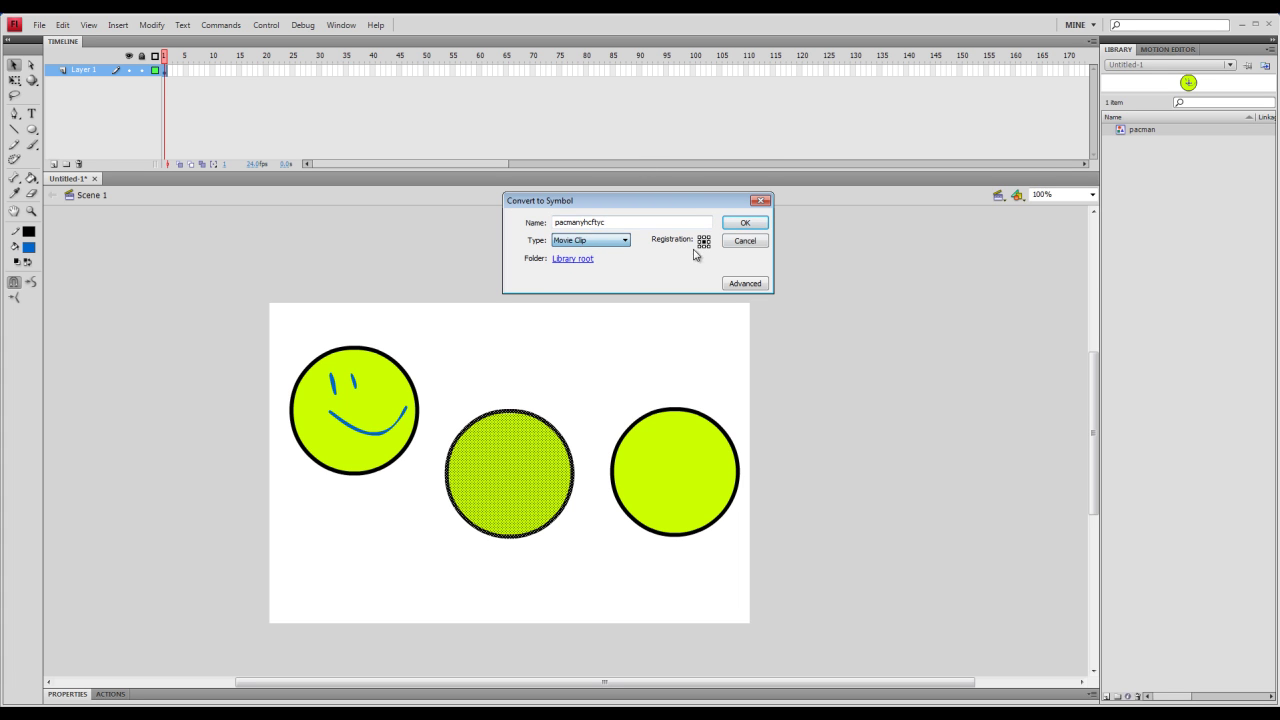
left_click(745, 223)
left_click_drag(518, 446, 548, 502)
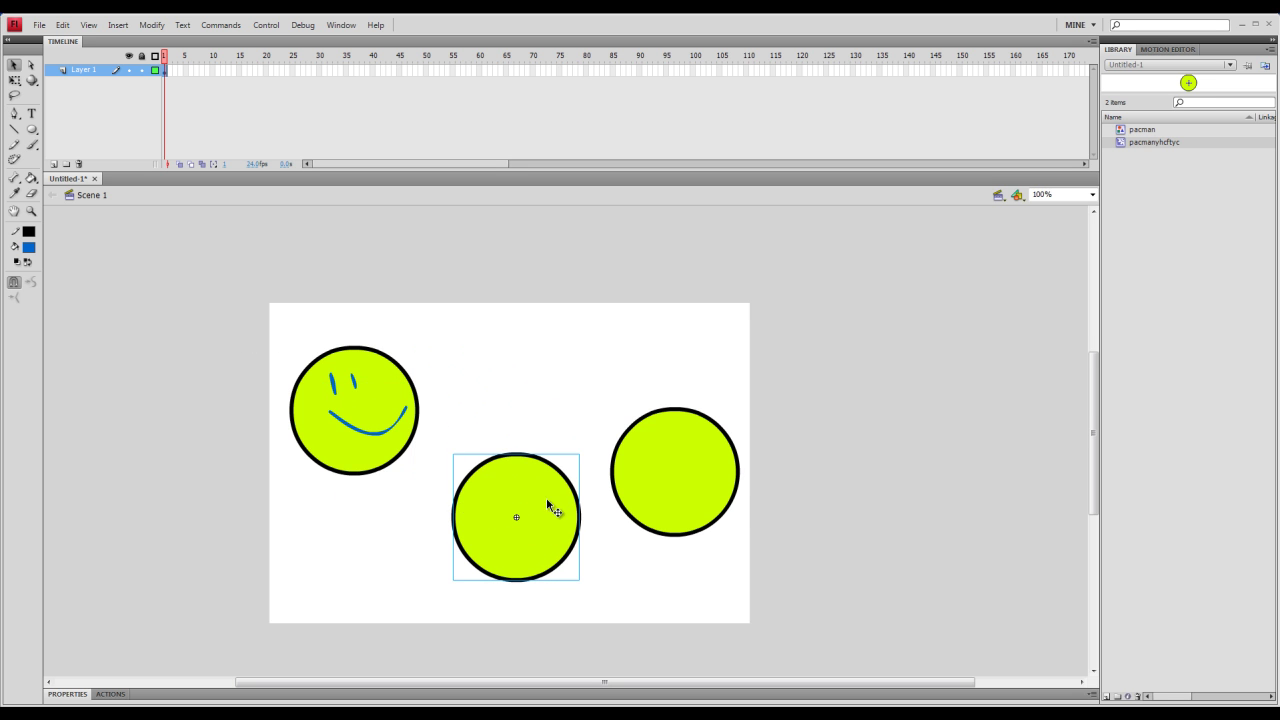
- Inside the pacmanyhcftyc movie clip, create a classic tween from frame 1, insert a keyframe at frame 10, and move the circle upward there
double_click(551, 535)
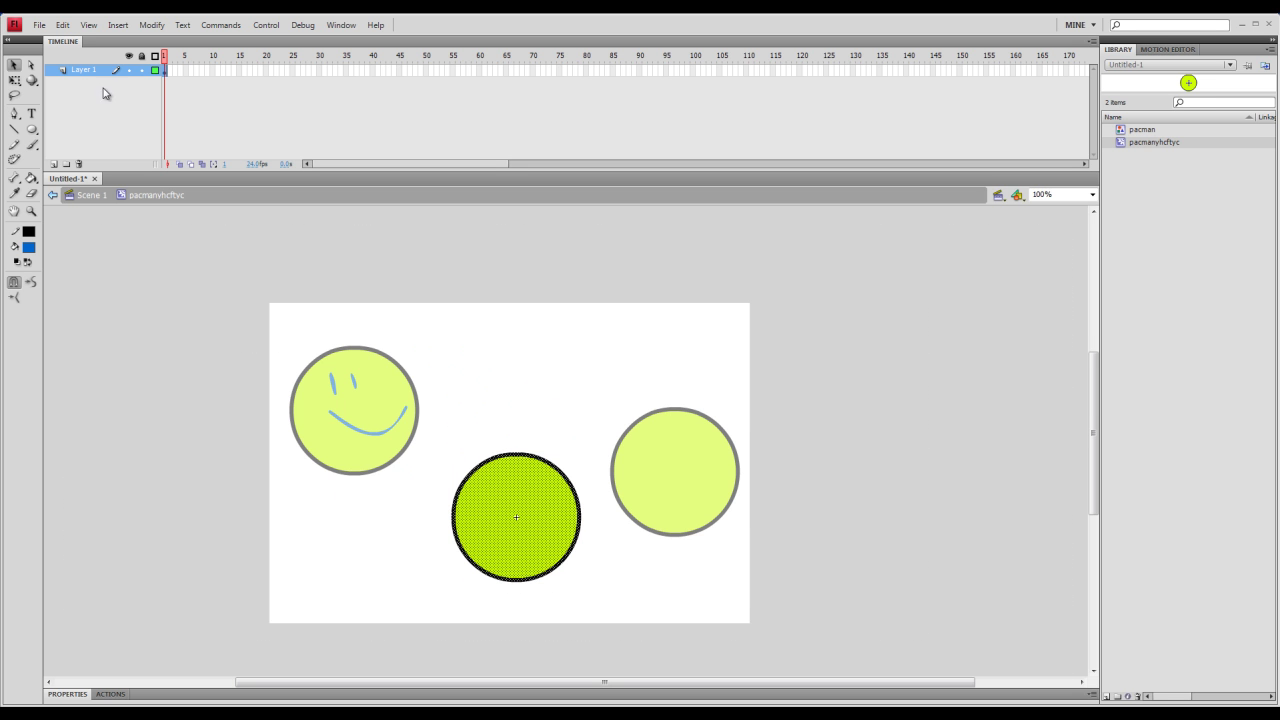
right_click(166, 70)
left_click(200, 108)
left_click(212, 70)
right_click(212, 72)
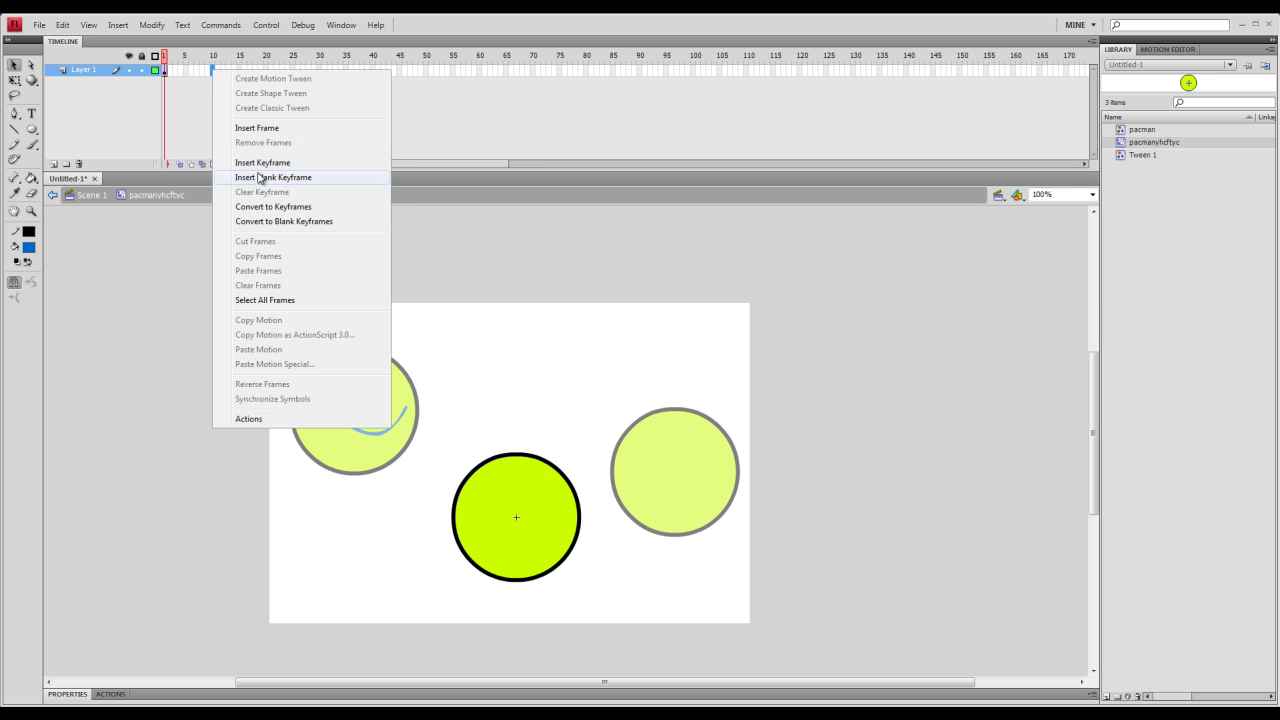
left_click(257, 177)
left_click_drag(526, 566, 513, 450)
- Insert a keyframe at frame 16 of the movie clip, move the circle back down, and return to Scene 1
left_click(244, 70)
right_click(244, 72)
left_click(301, 166)
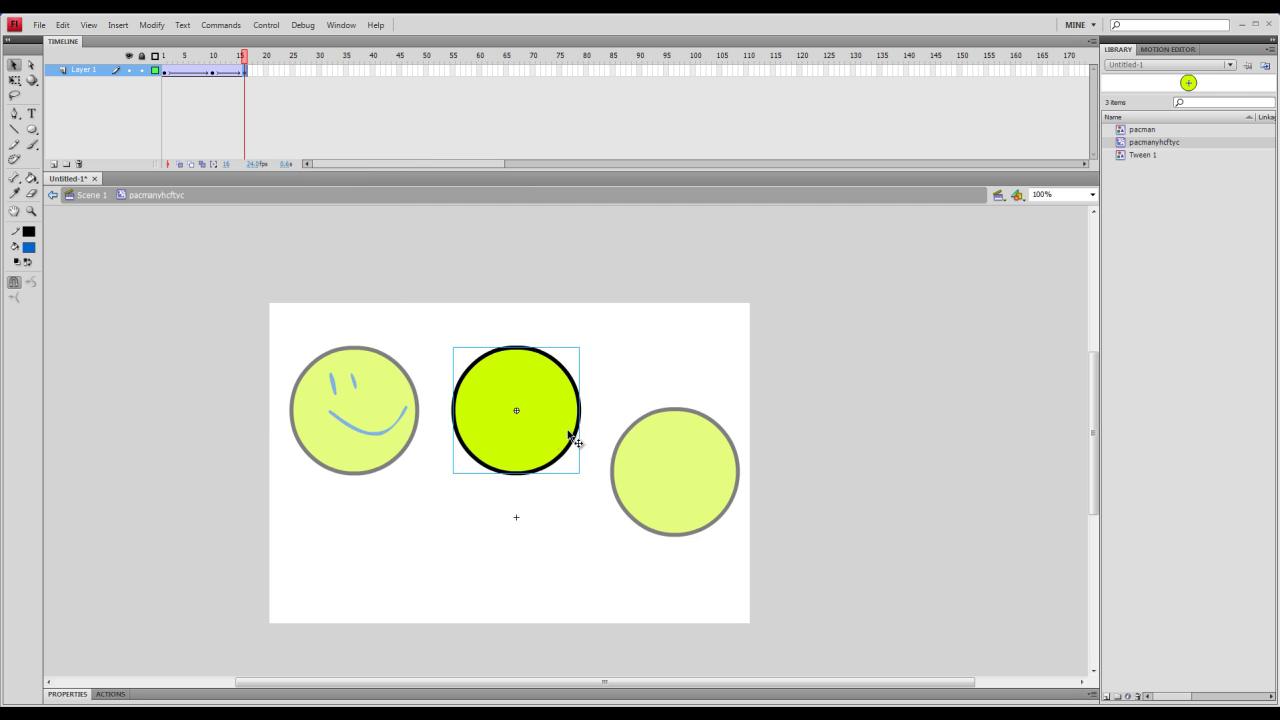
left_click_drag(571, 437, 571, 542)
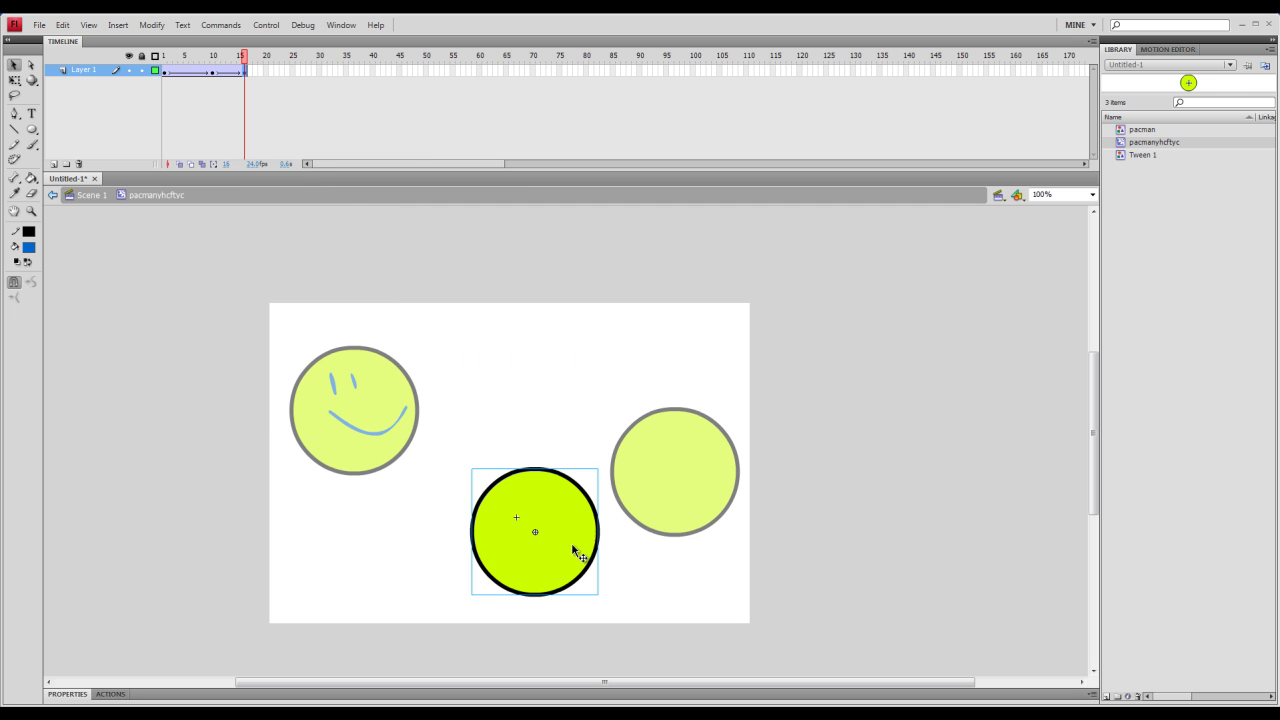
left_click(103, 201)
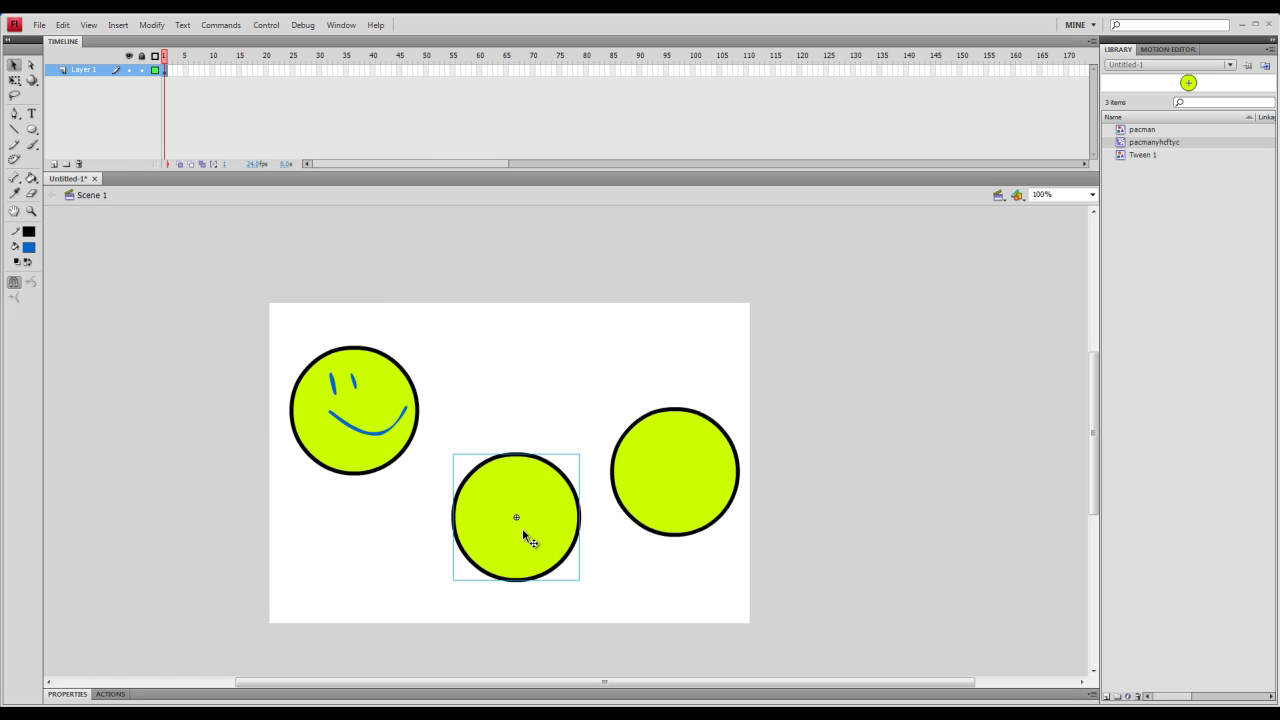
- Test the movie to check how the middle movie clip animates, and close the preview
left_click(266, 25)
left_click(291, 140)
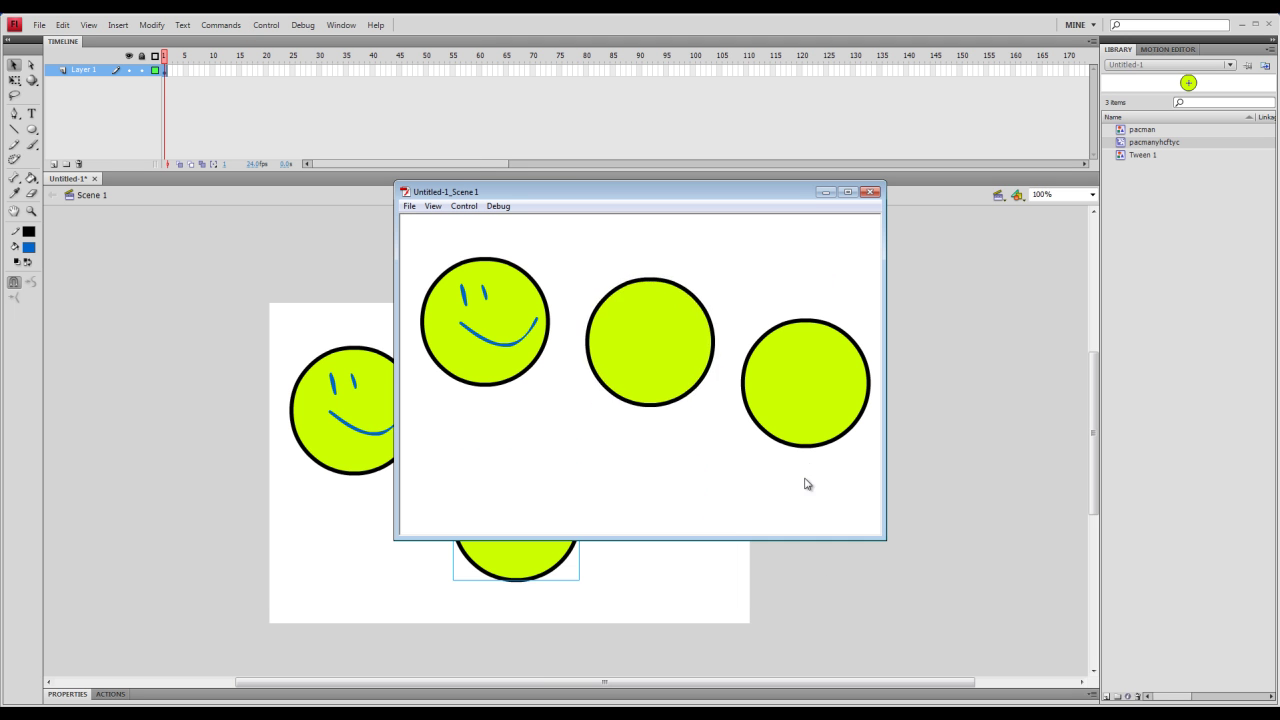
left_click(870, 191)
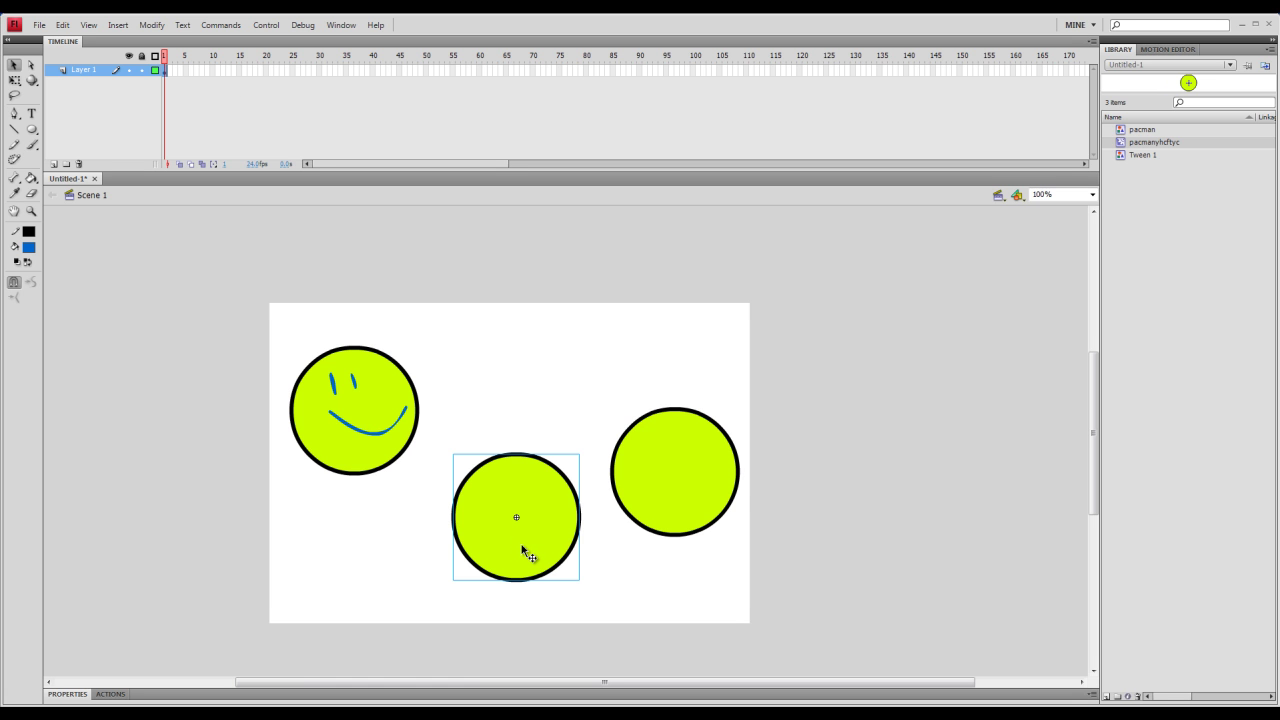
- Inside the pacman graphic symbol, insert a keyframe at frame 6 of Layer 1 and create a classic tween from frame 1
double_click(524, 553)
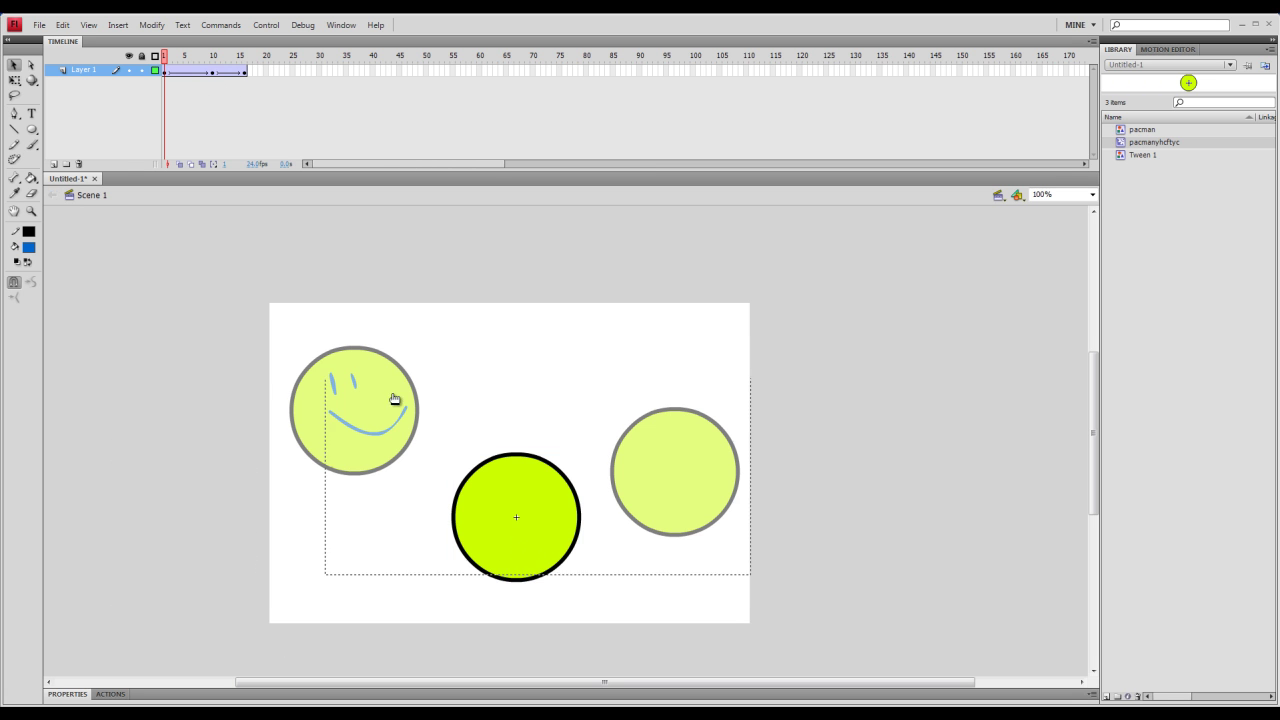
double_click(395, 399)
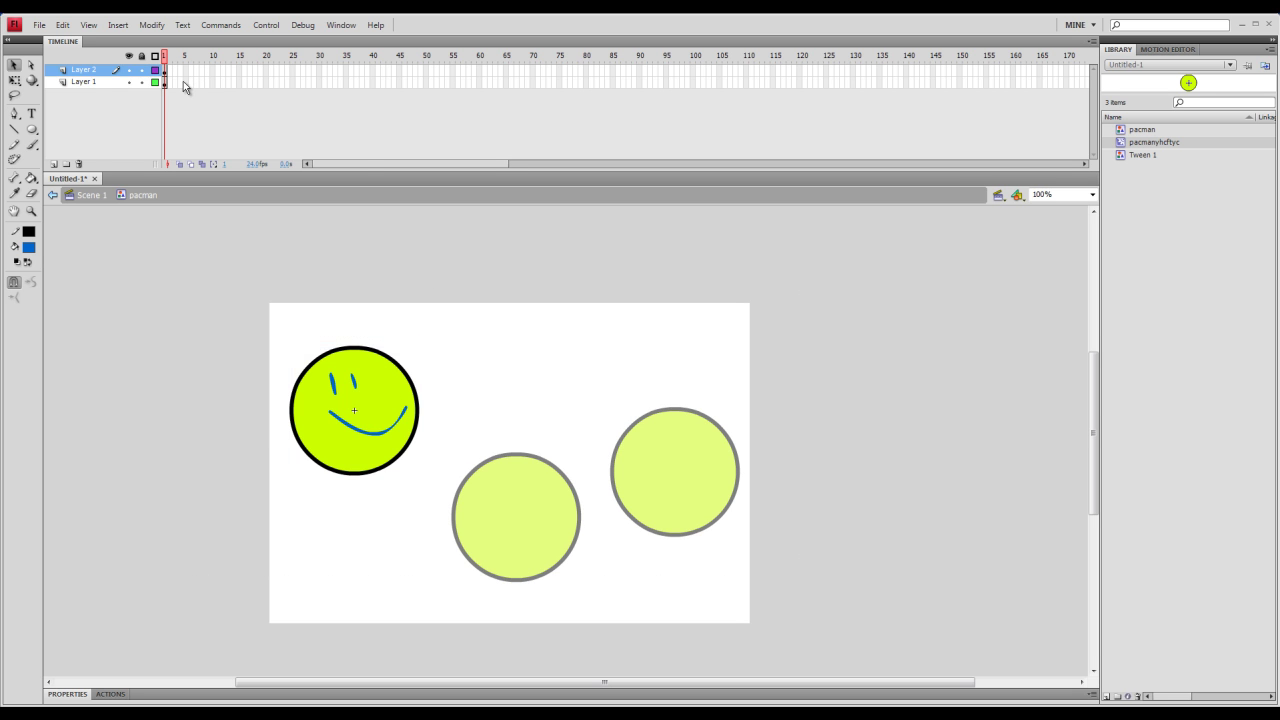
left_click(189, 81)
right_click(189, 81)
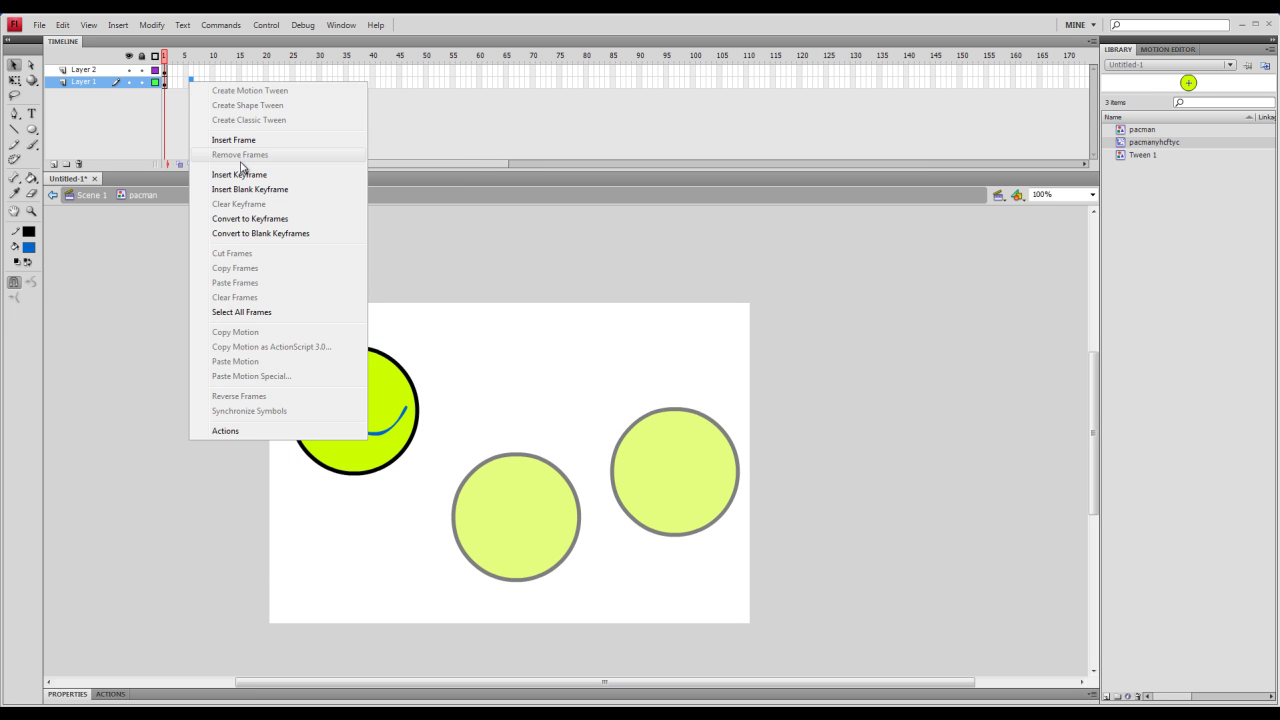
left_click(240, 174)
right_click(168, 86)
left_click(204, 121)
- Move the circle at frame 6 to the right and slightly up, and return to Scene 1
left_click(193, 83)
left_click_drag(352, 412, 514, 384)
left_click(90, 195)
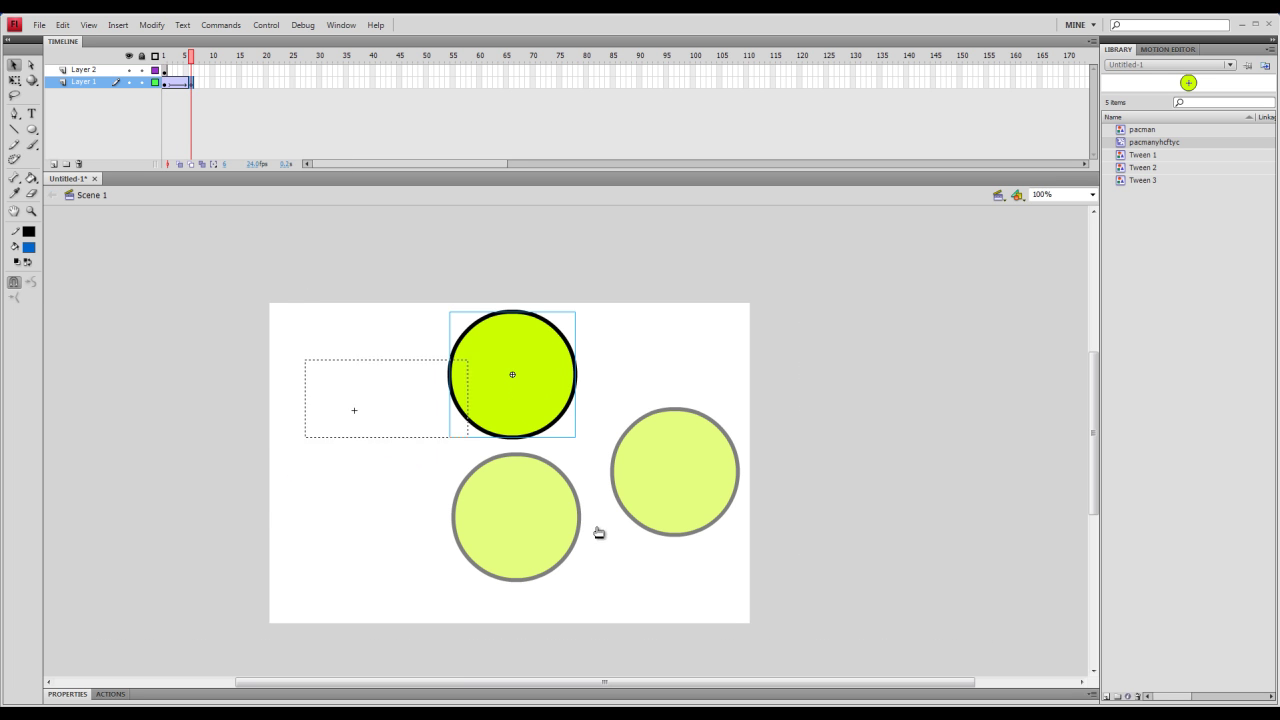
- Test the movie to compare playback of the pacman graphic symbol with the middle movie clip, and close the preview
left_click(266, 24)
left_click(322, 142)
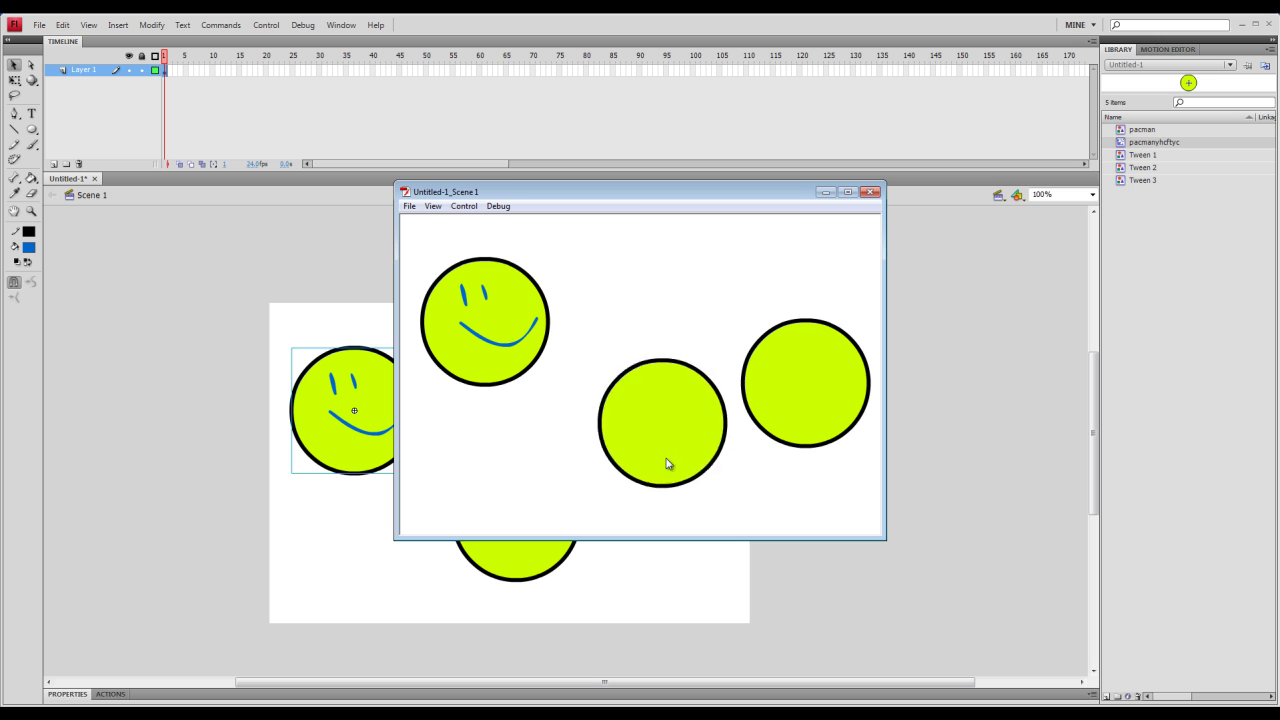
left_click(870, 191)
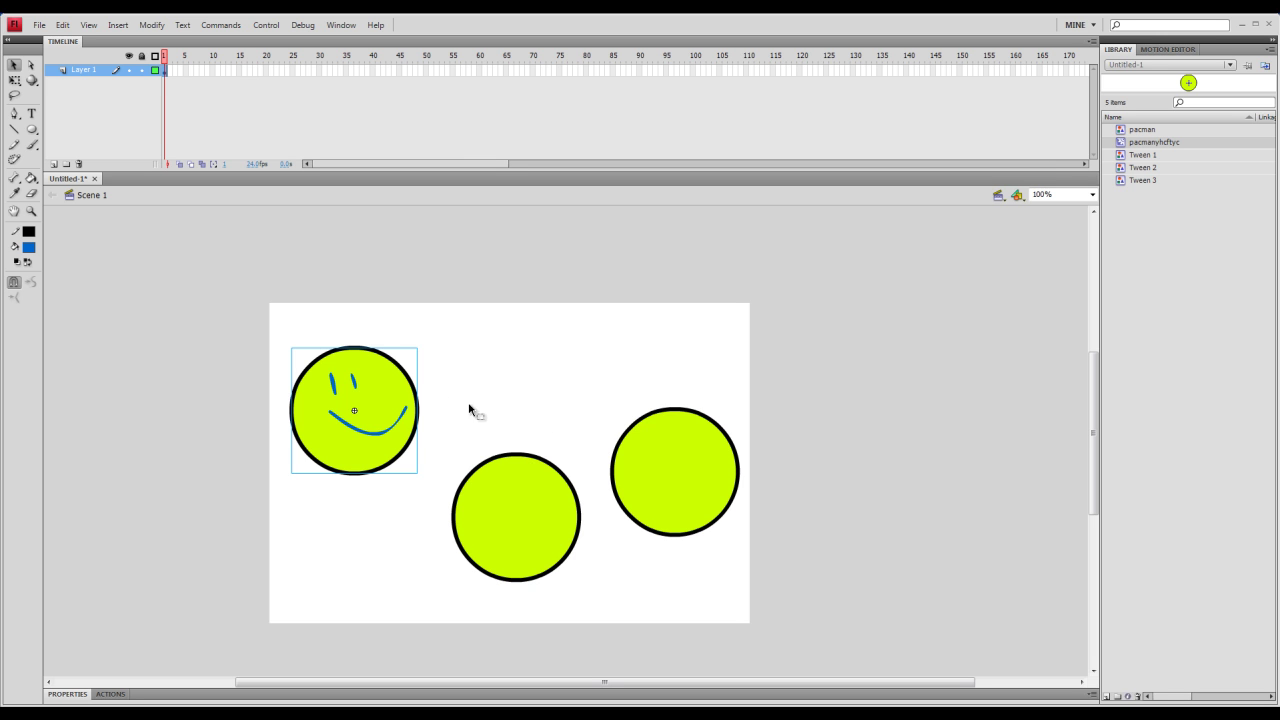
left_click(503, 463)
left_click(575, 424)
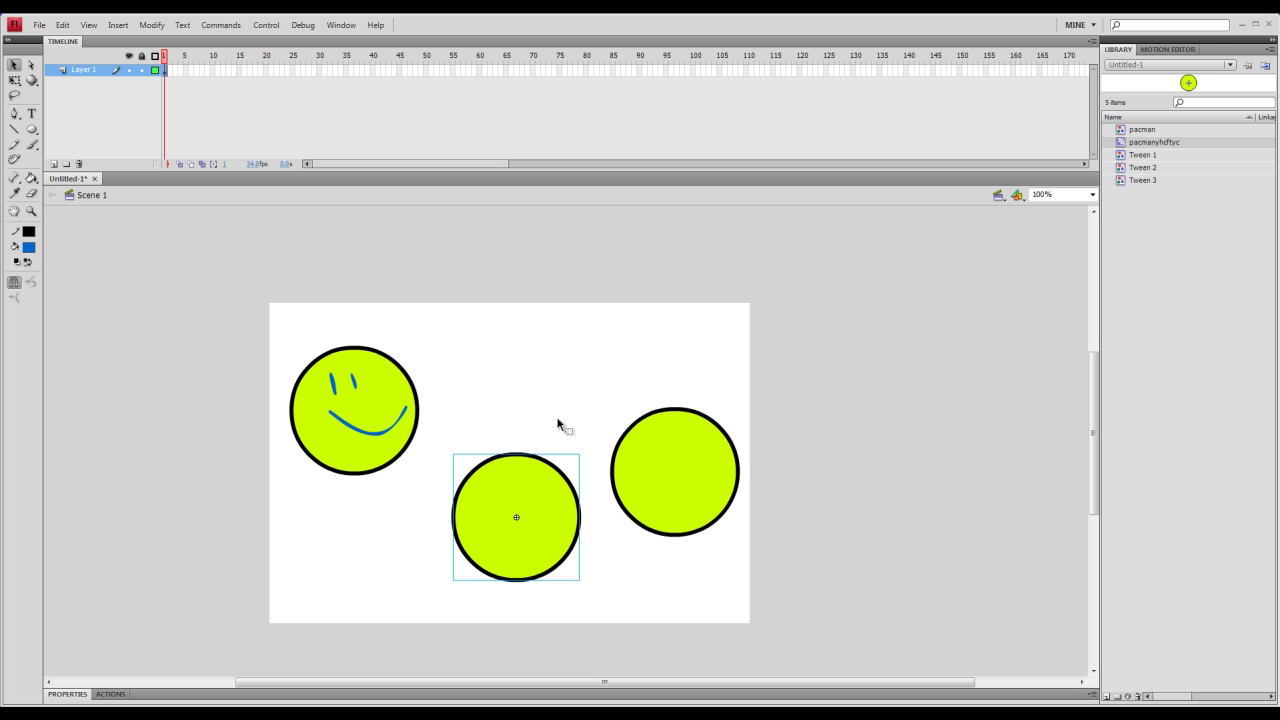
- Select the whole plain circle nearest the stage's right edge and convert it to a Button symbol
left_click(671, 480)
left_click_drag(792, 582, 594, 316)
left_click(153, 24)
left_click(175, 60)
left_click(617, 244)
left_click(590, 268)
left_click(745, 224)
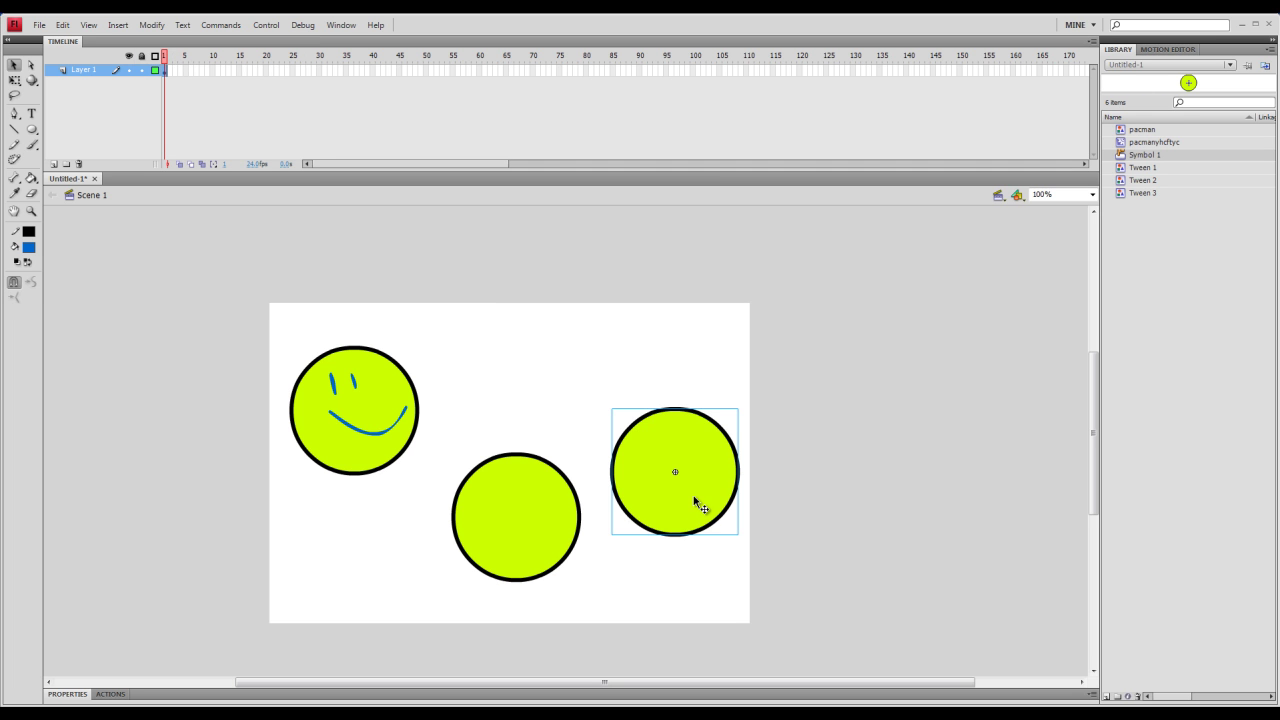
- Inside the new button symbol, insert a blank keyframe at the Over state and extend the frames through Hit
double_click(681, 466)
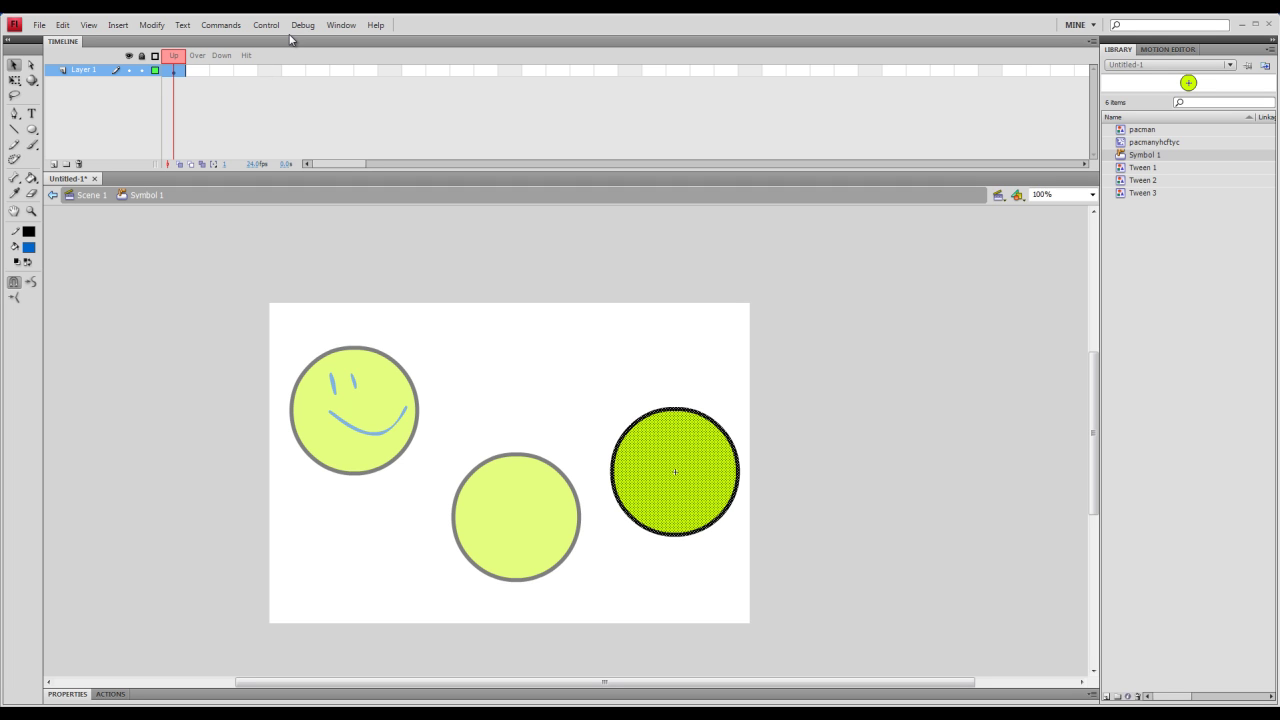
left_click(255, 70)
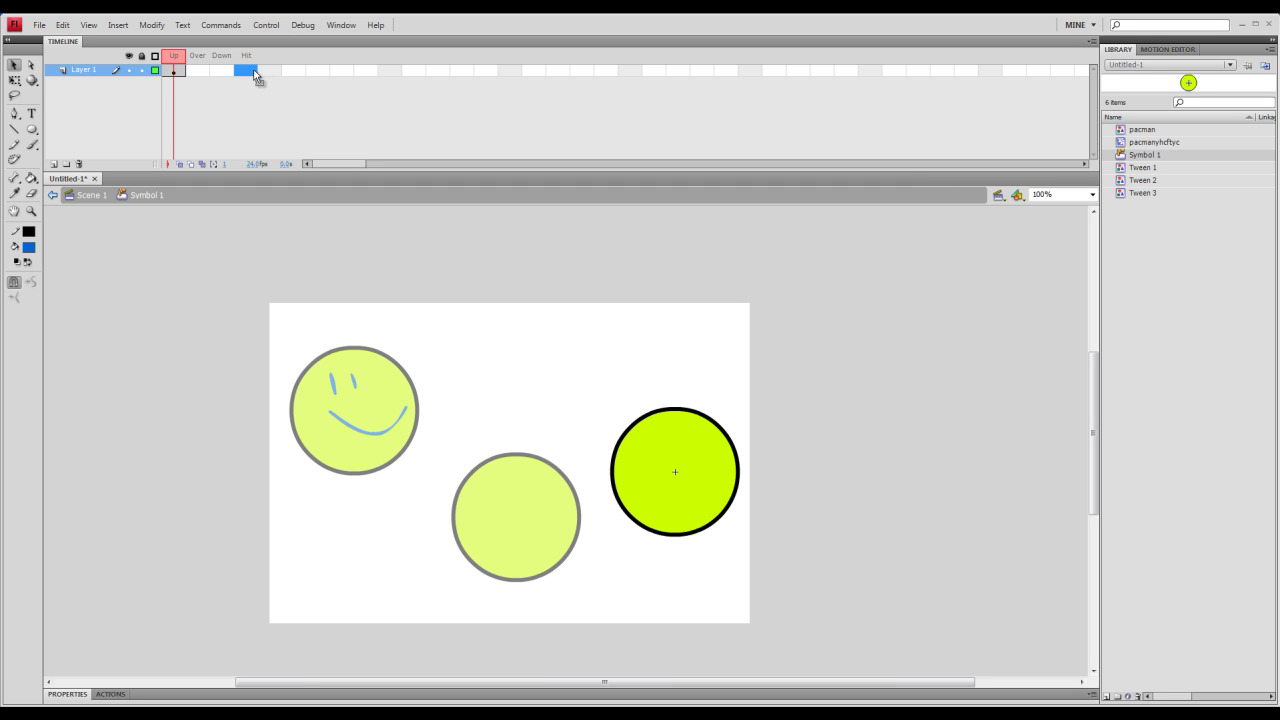
left_click(190, 71)
left_click(176, 71)
left_click(202, 74)
right_click(200, 72)
left_click(266, 177)
right_click(250, 71)
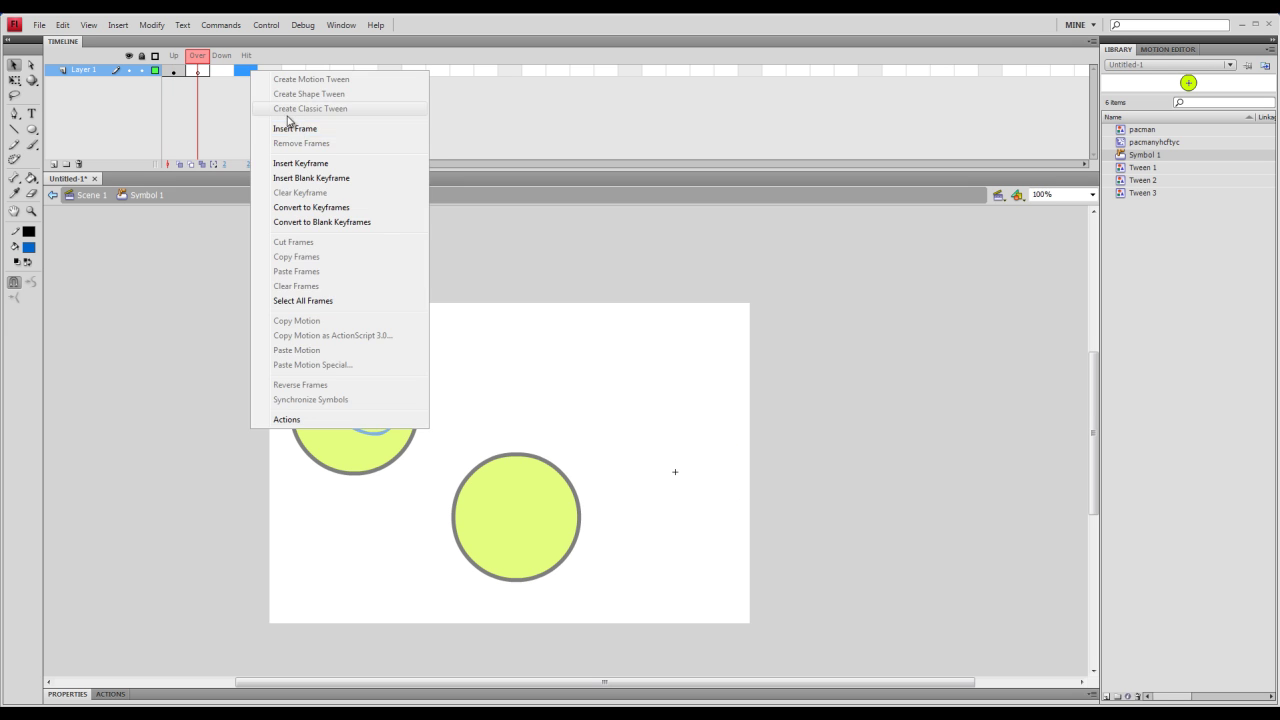
left_click(292, 128)
- Return to Scene 1 and test the scene to check the button's blank Over state, closing the preview
left_click(176, 71)
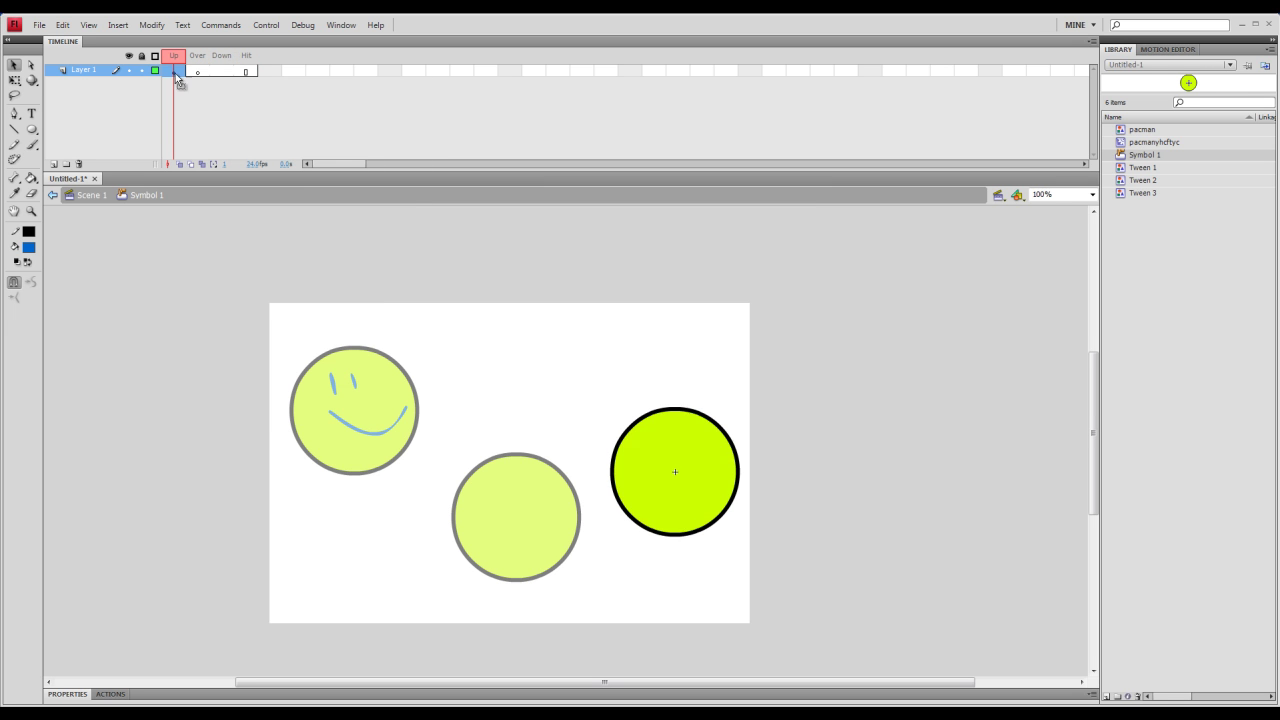
left_click(91, 195)
left_click(266, 25)
left_click(292, 140)
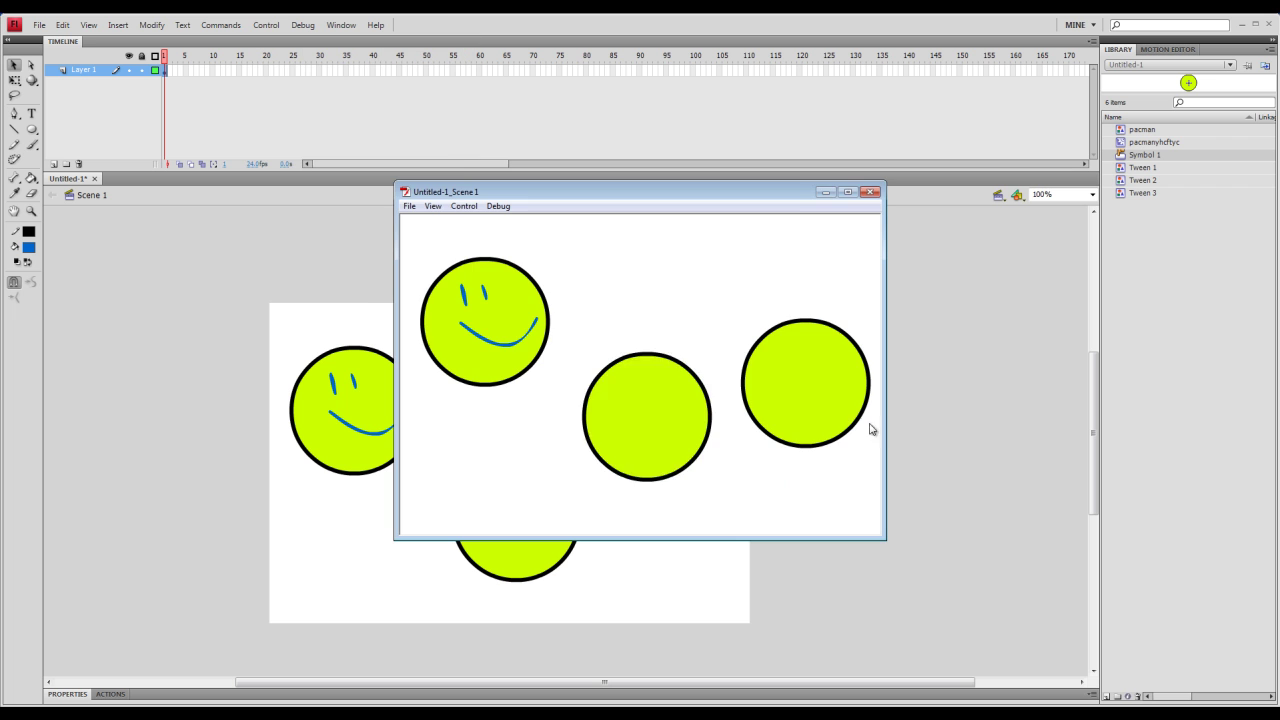
left_click(870, 191)
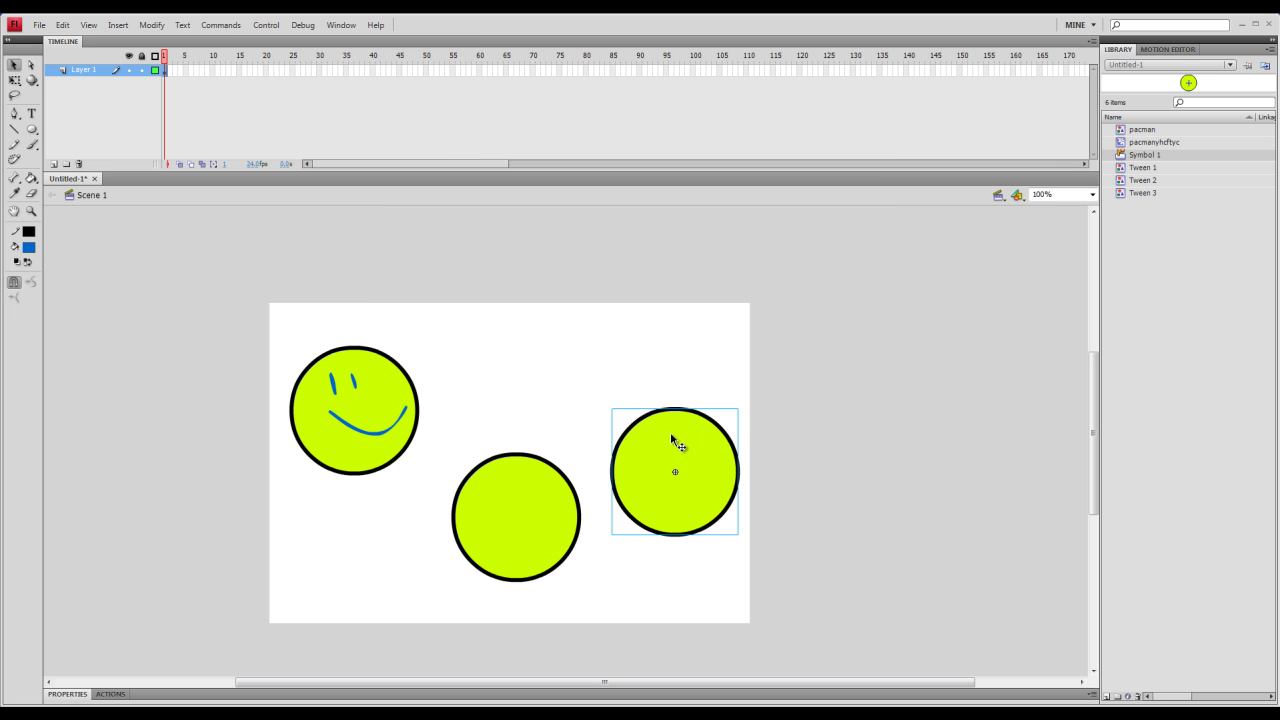
- Examine the button instance's properties to check its symbol type, and collapse them again
left_click(110, 696)
left_click(67, 493)
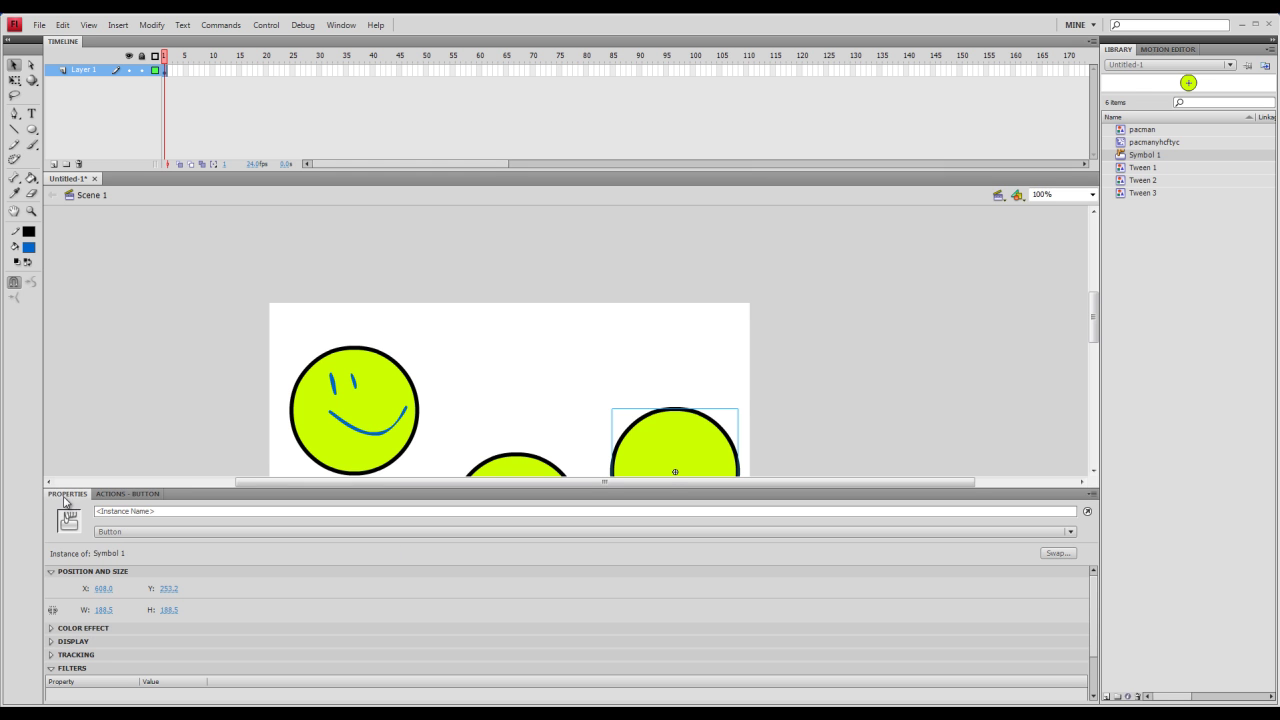
left_click(75, 494)
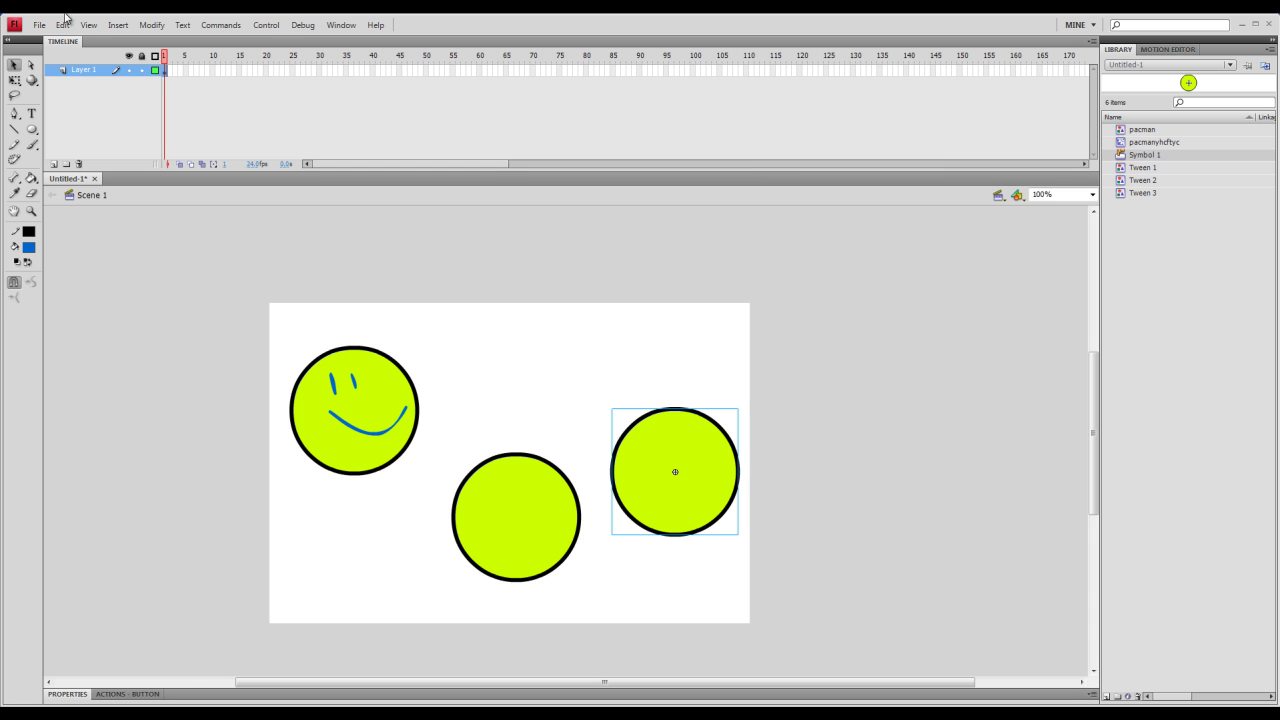
- Inside the button symbol, copy the Up frame and paste it onto the Over frame
double_click(677, 484)
left_click(196, 72)
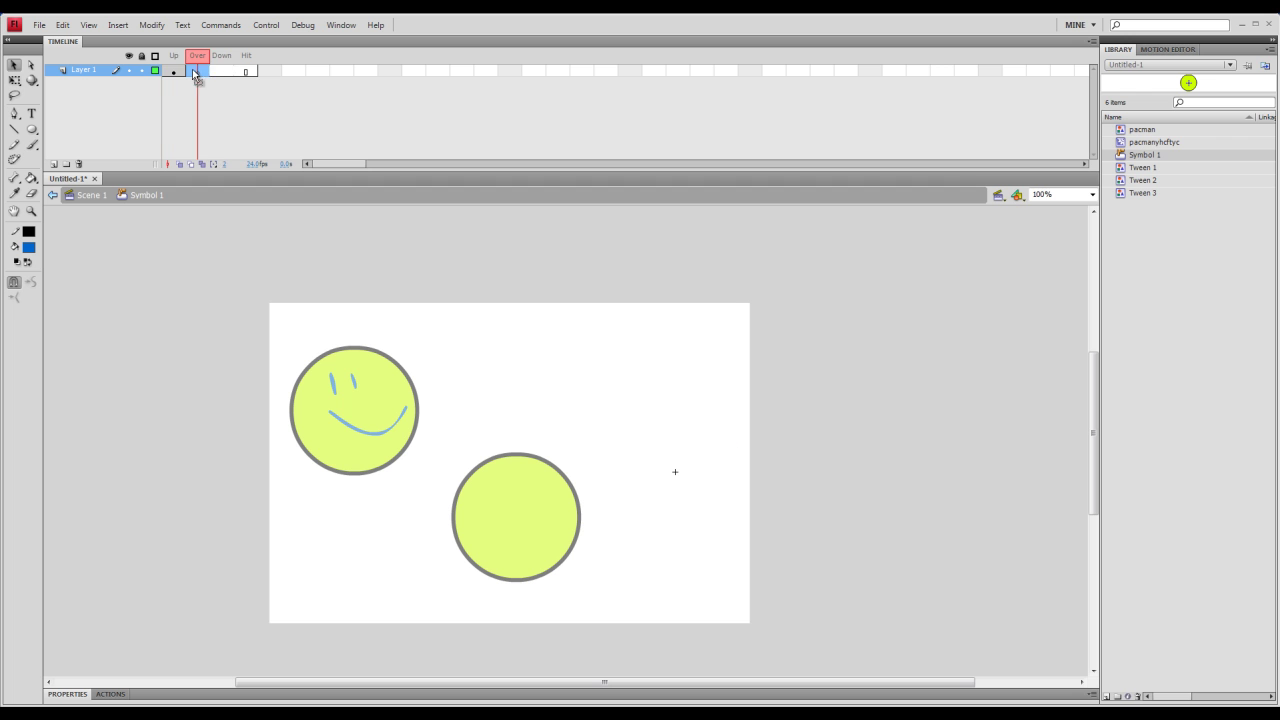
right_click(201, 72)
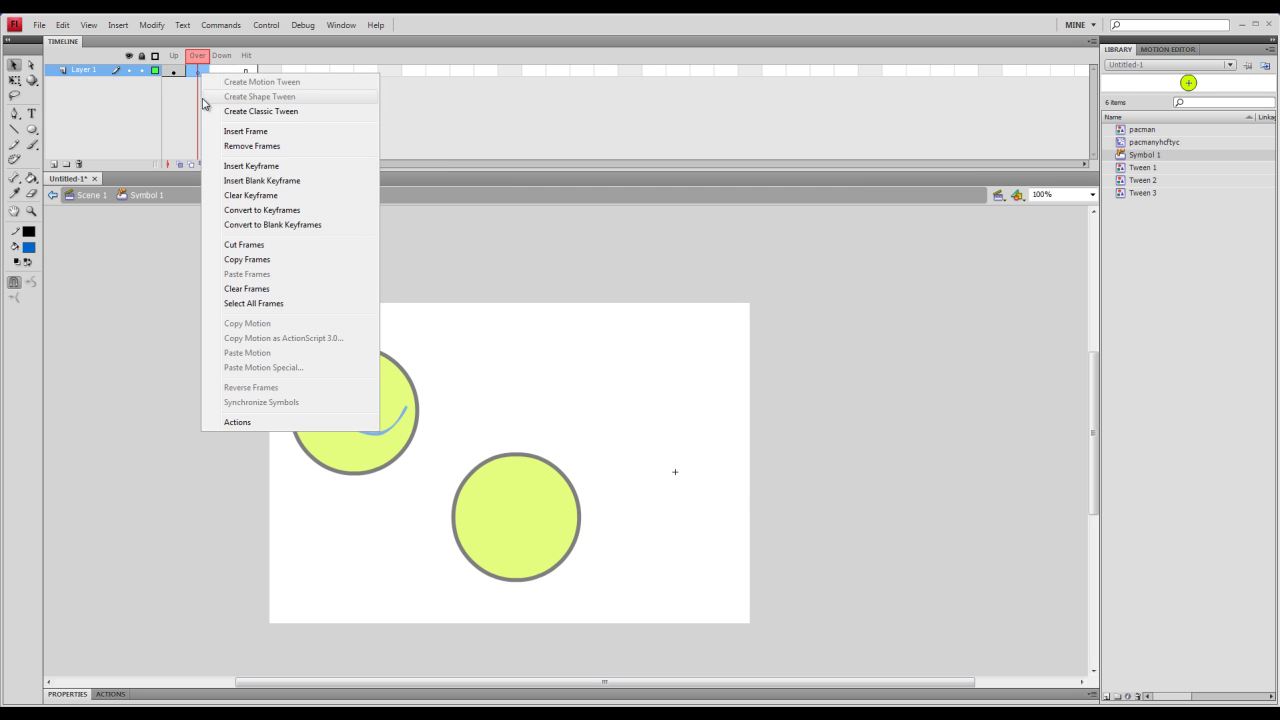
left_click(176, 88)
left_click(173, 70)
right_click(171, 72)
left_click(250, 259)
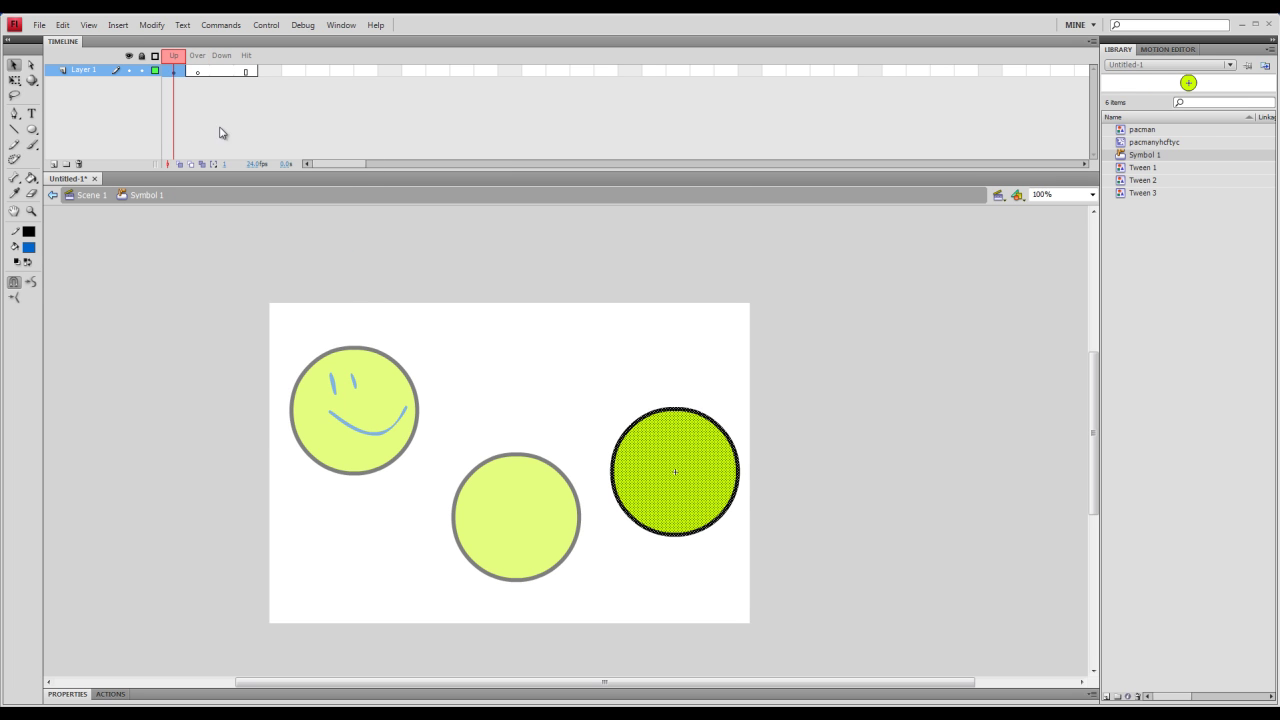
left_click(197, 72)
right_click(197, 72)
left_click(225, 266)
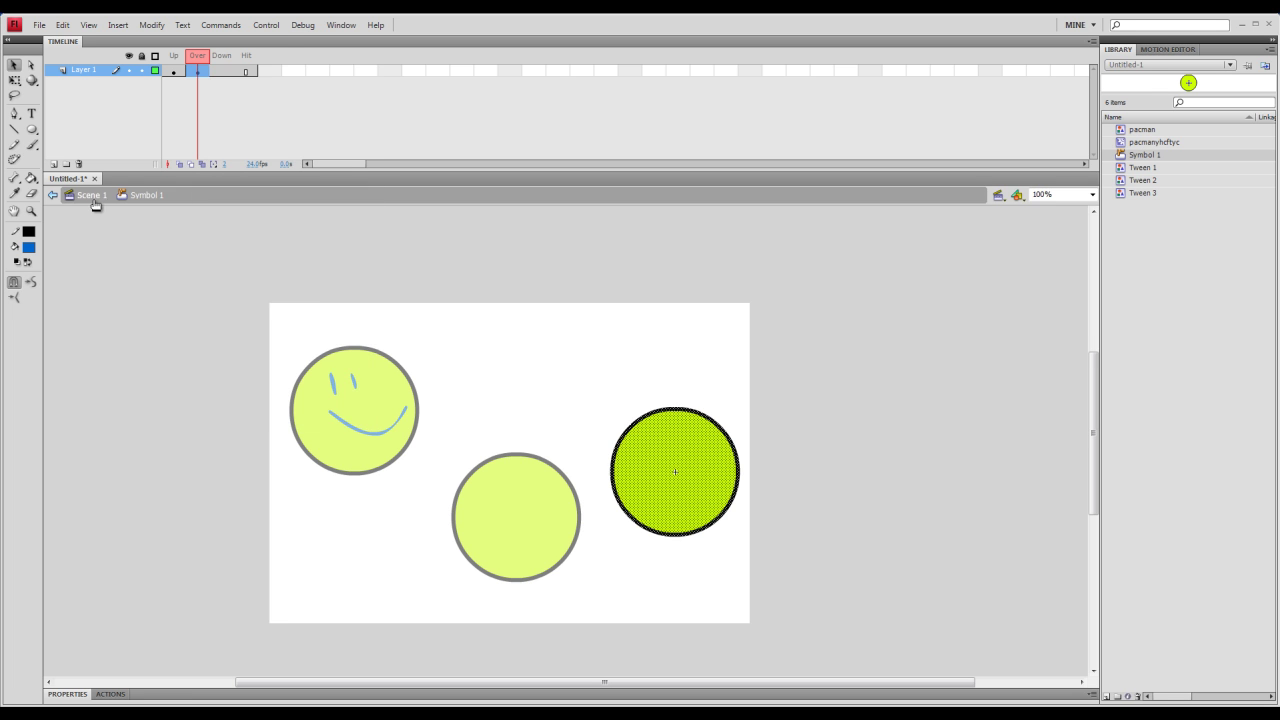
- Return to Scene 1 and test the scene to check the button with the copied Over frame, closing the preview
left_click(92, 195)
left_click(266, 25)
left_click(290, 143)
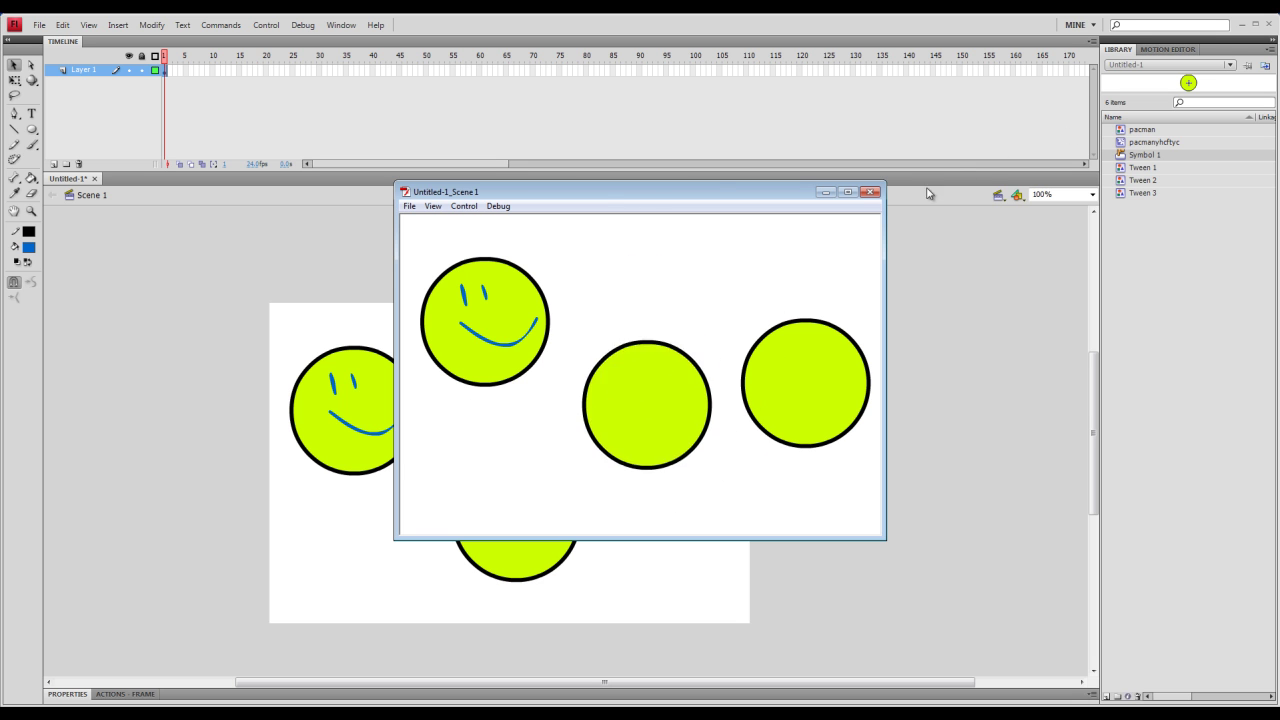
left_click(871, 192)
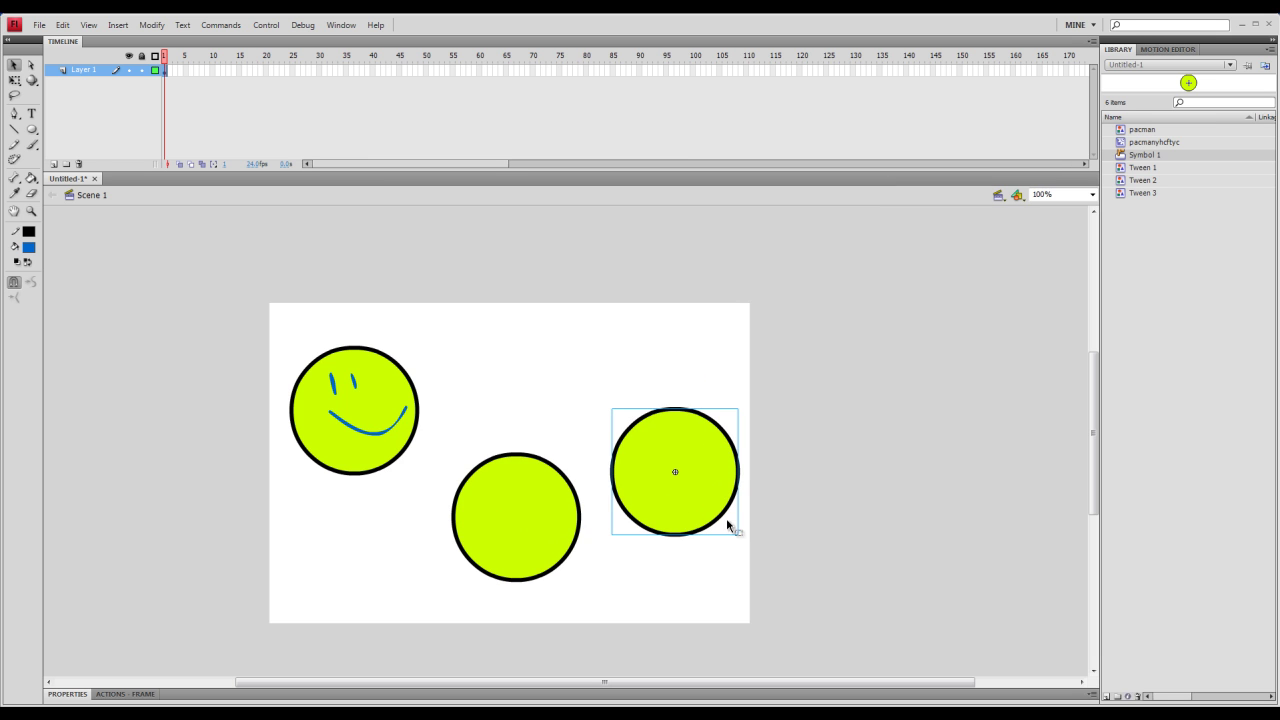
left_click(395, 392)
left_click(540, 478)
left_click(651, 486)
left_click(1148, 130)
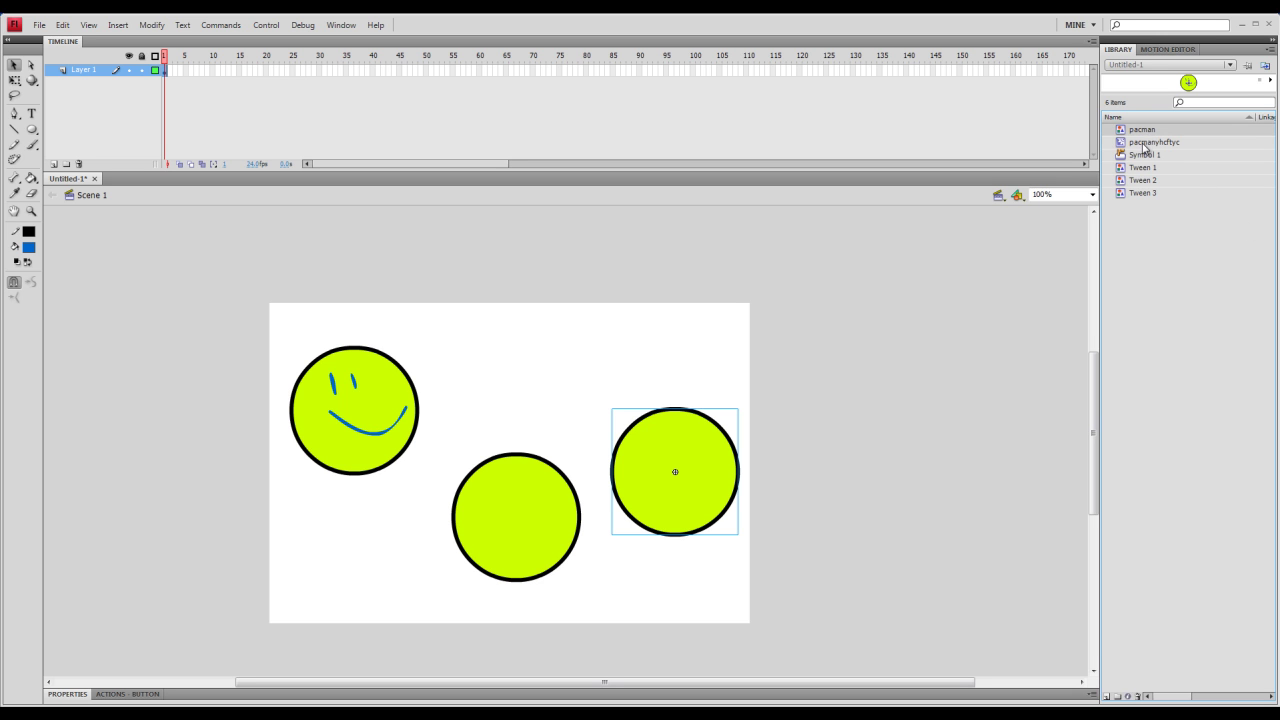
left_click(1145, 143)
left_click(520, 530)
- Delete the button circle and the smiley-face circle from the stage
left_click(730, 475)
key("Delete")
left_click(408, 380)
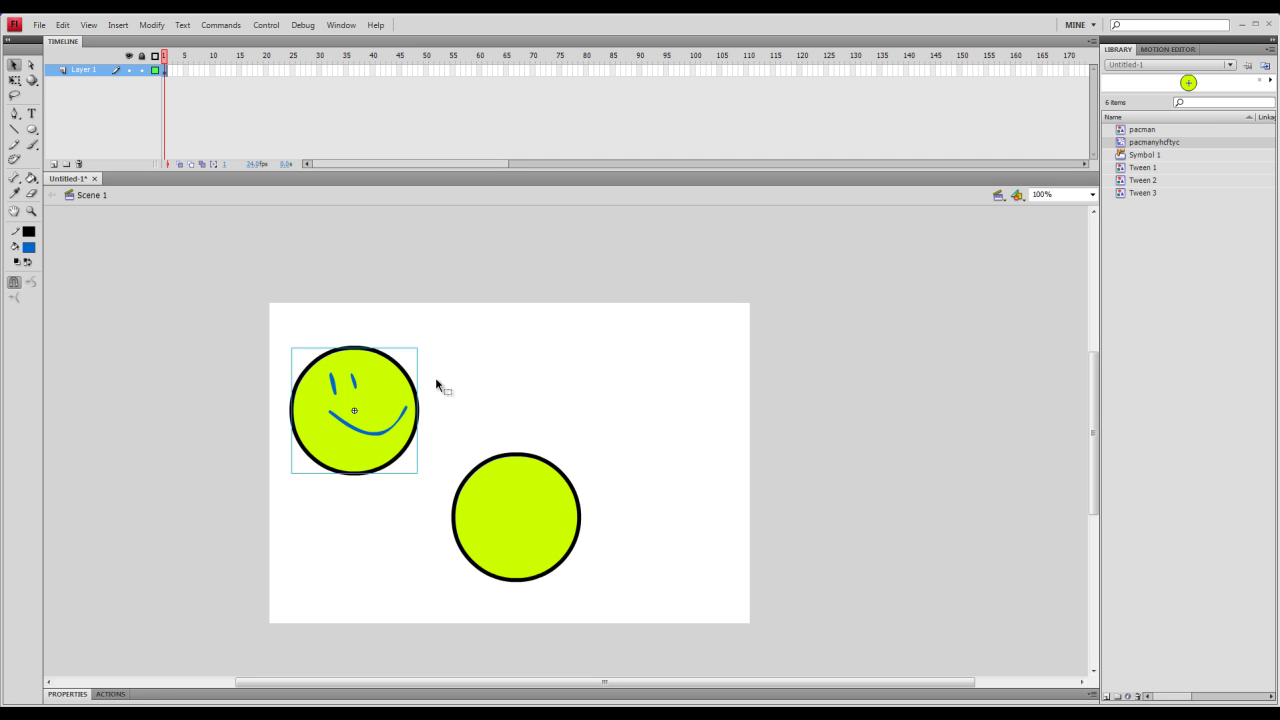
key("Delete")
- Place two more pacmanyhcftyc instances near the stage's upper corners, and test the scene to compare all three, closing the preview
left_click_drag(1121, 150, 357, 386)
left_click_drag(1130, 155, 666, 400)
left_click(266, 25)
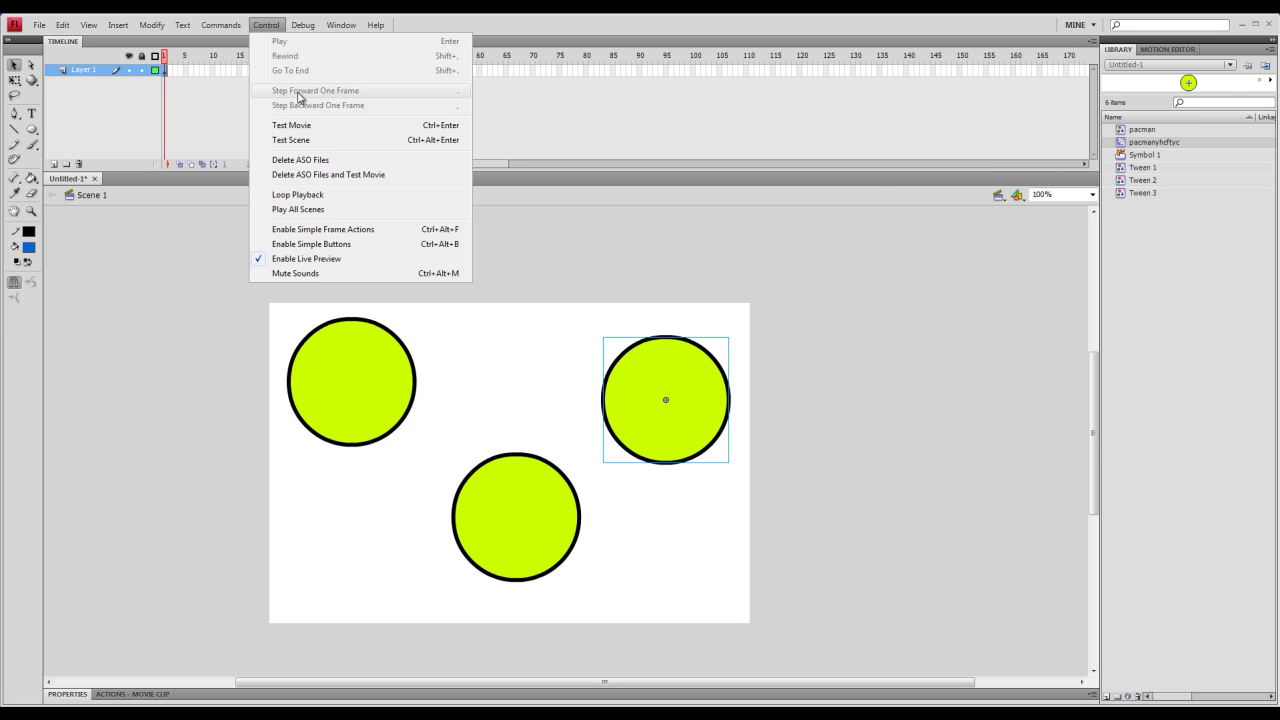
left_click(295, 140)
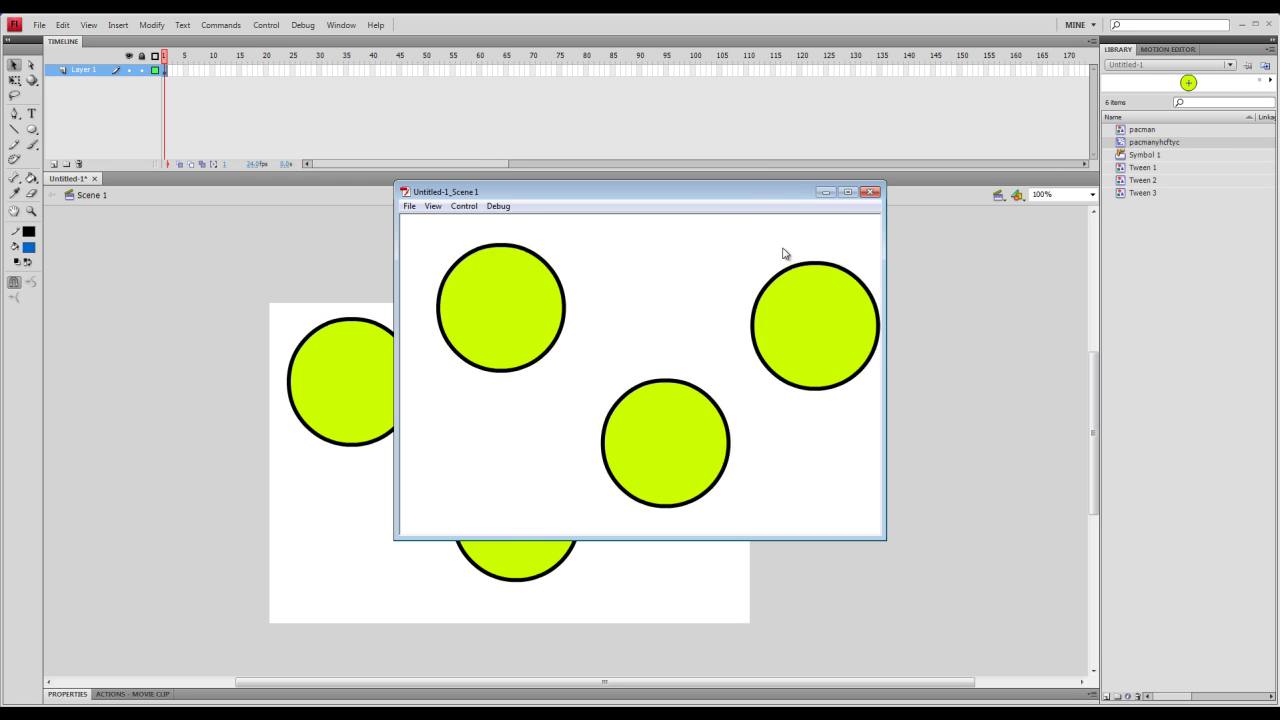
left_click(877, 193)
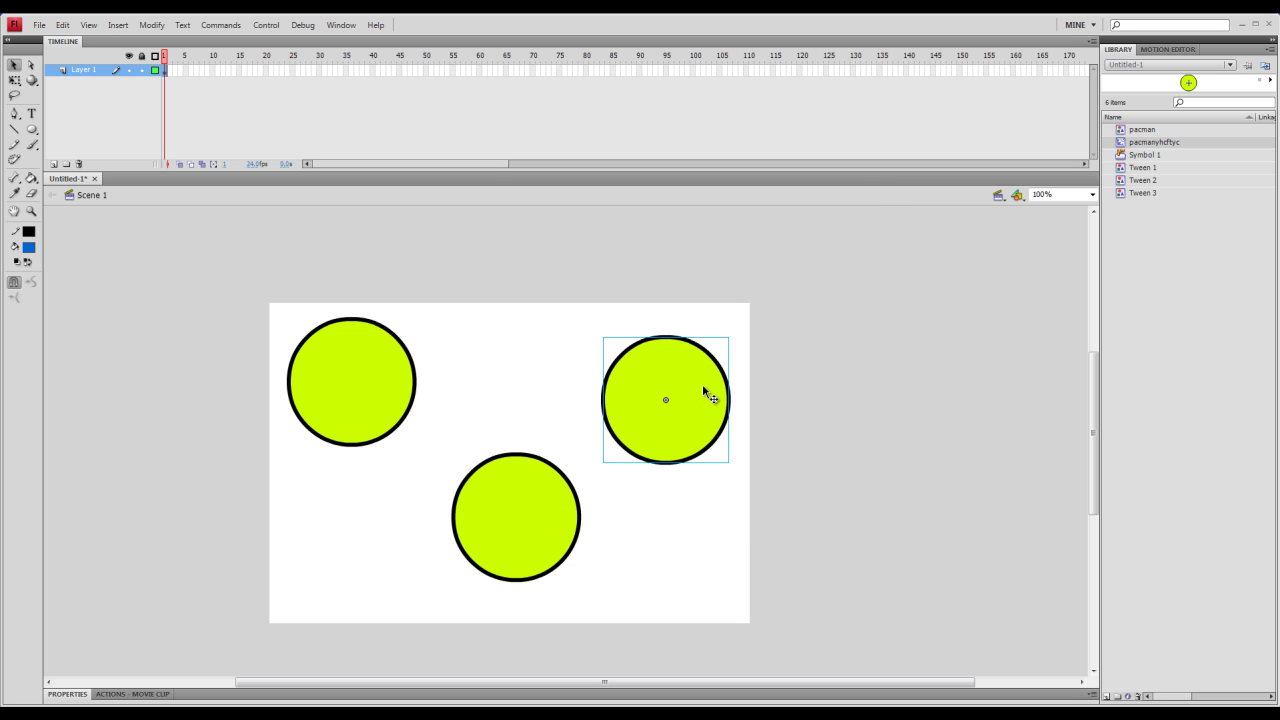
- Delete the two added pacmanyhcftyc instances from the upper part of the stage
key("Delete")
left_click(408, 403)
key("Delete")
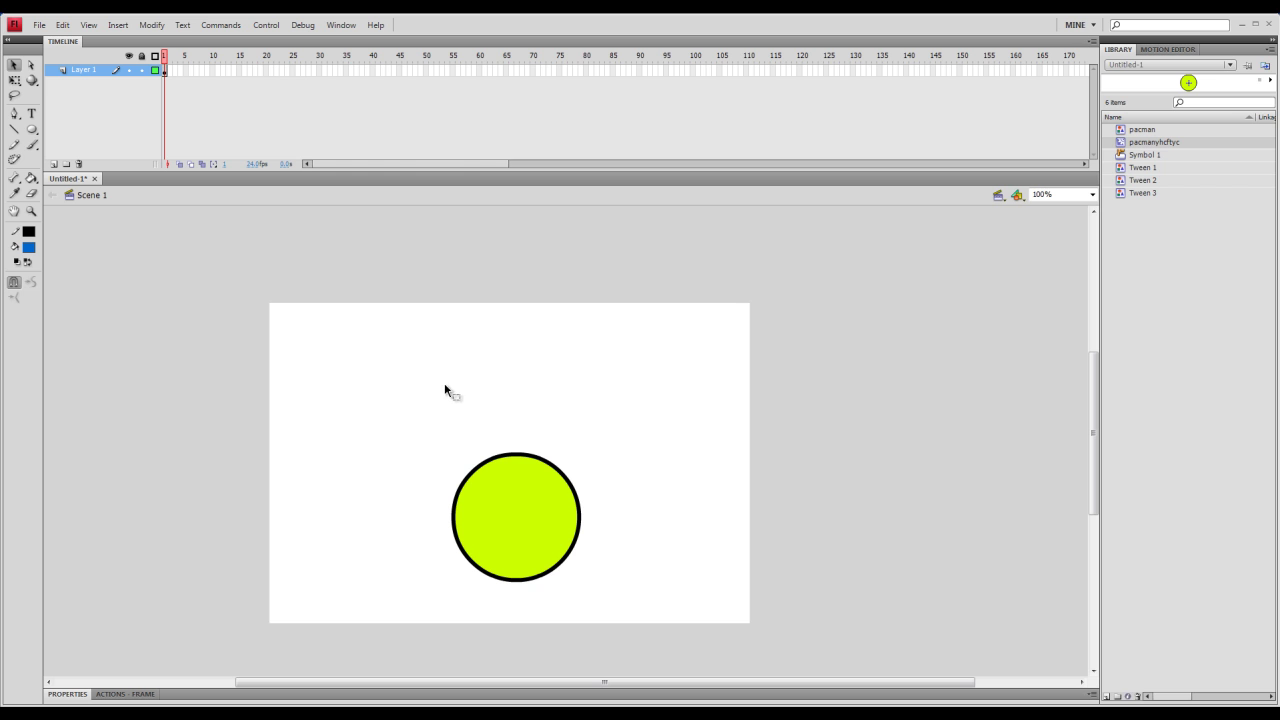
left_click(1139, 181)
left_click(1122, 192)
left_click(1121, 155)
left_click(1120, 142)
left_click_drag(1140, 129, 641, 353)
- Move the remaining movie clip circle slightly to the left on the stage and deselect it
left_click(526, 504)
left_click(656, 529)
left_click(564, 511)
left_click(642, 483)
left_click(561, 516)
mouse_move(563, 528)
left_mouse_down()
mouse_move(546, 426)
mouse_move(485, 383)
mouse_move(547, 517)
left_mouse_up()
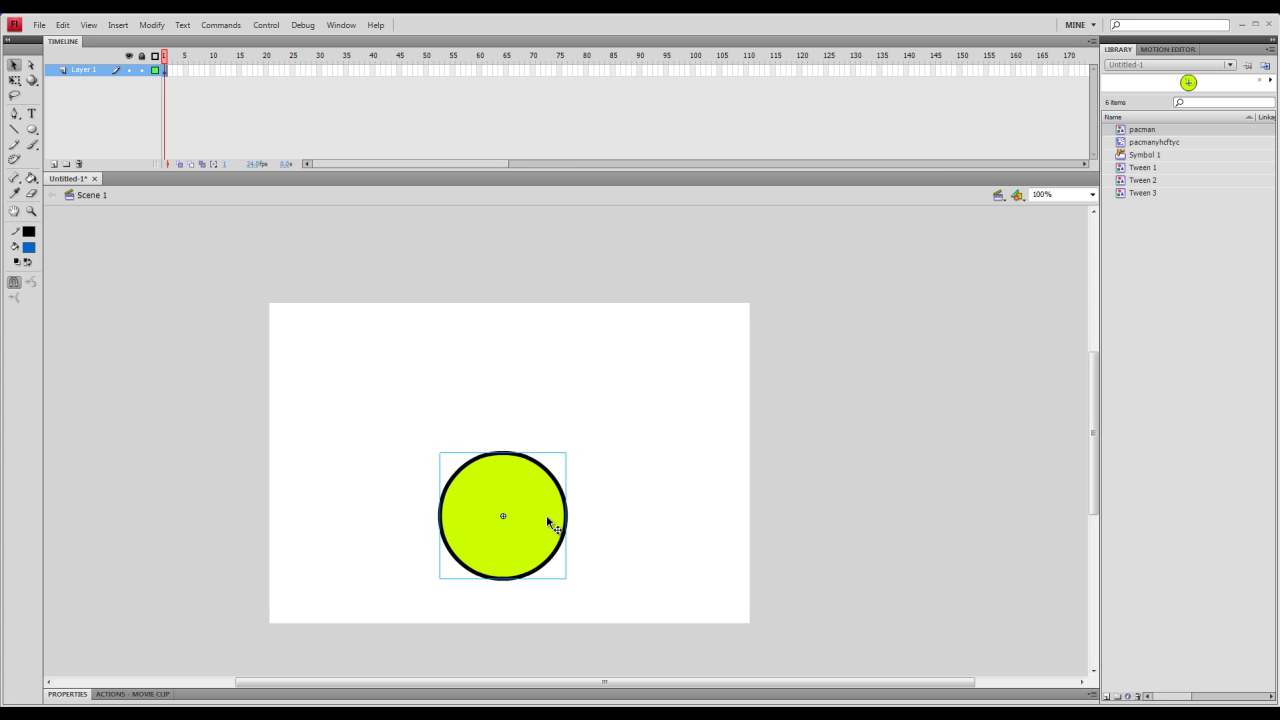
left_click(640, 520)
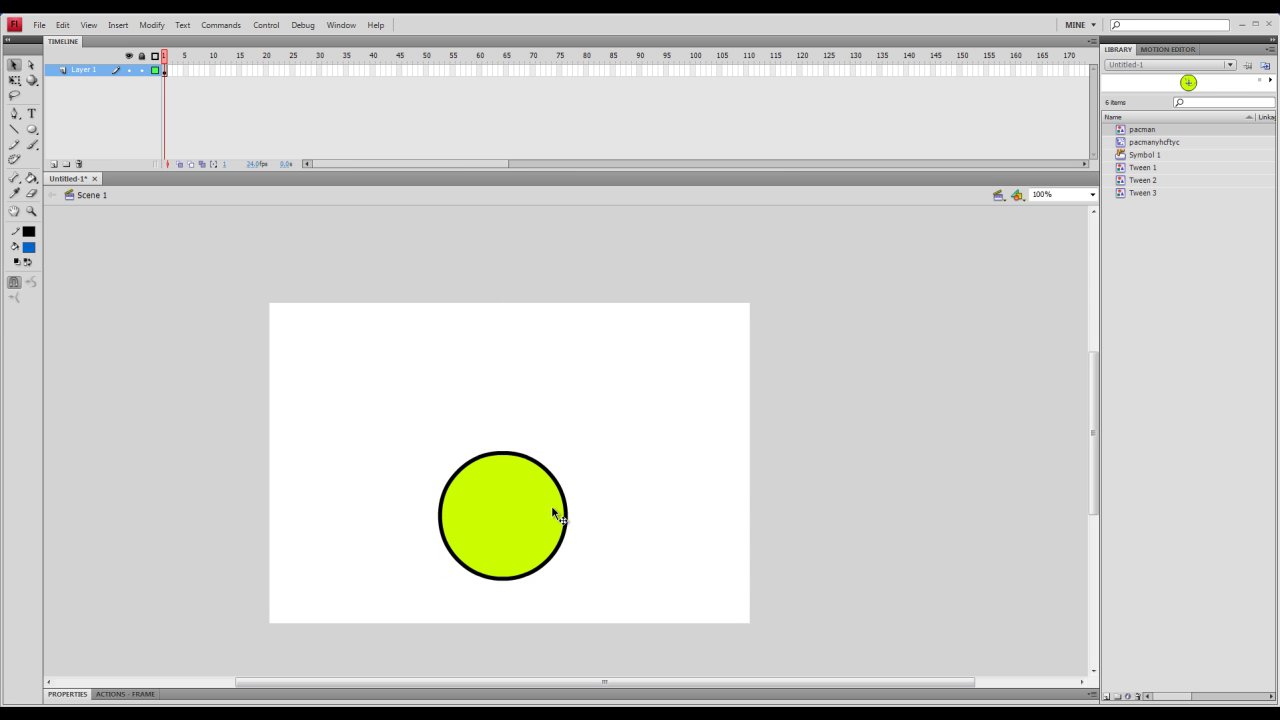